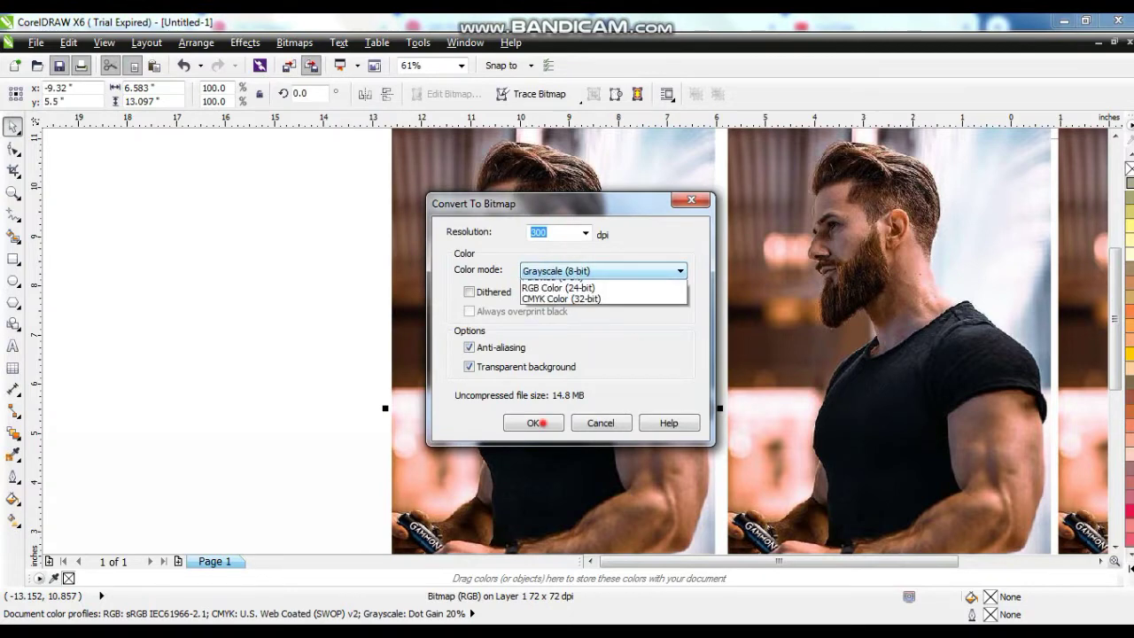
Step: Convert the selected photo to a 300 dpi 8-bit grayscale bitmap and set its gamma value to 0.76
left_click(538, 422)
left_click(538, 423)
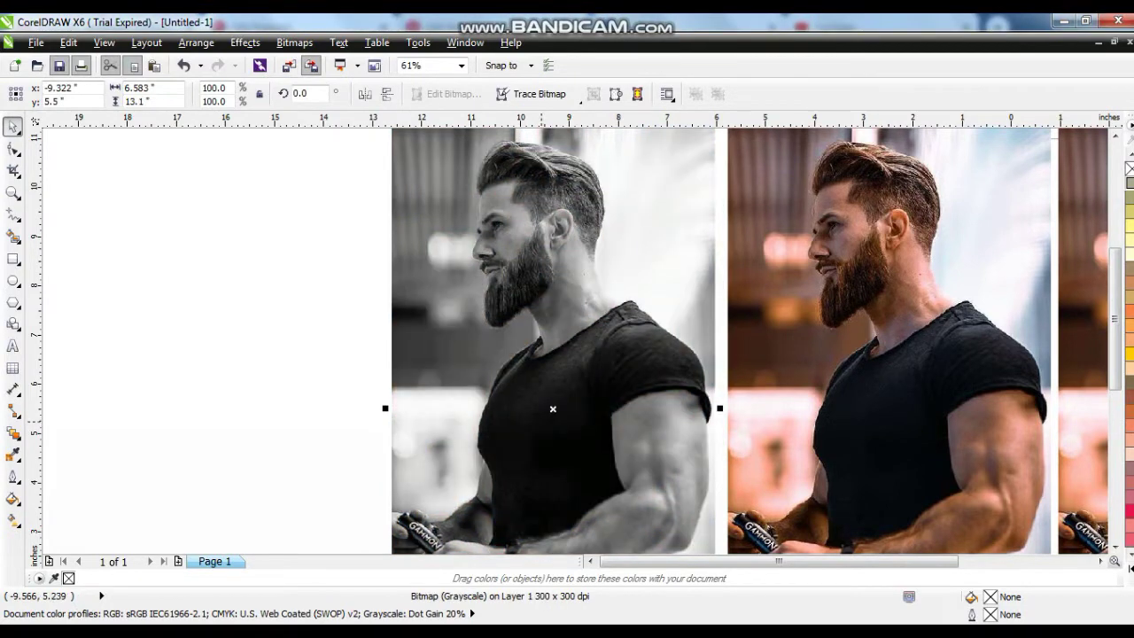
left_click(244, 43)
mouse_move(265, 62)
left_click(421, 180)
left_click(446, 366)
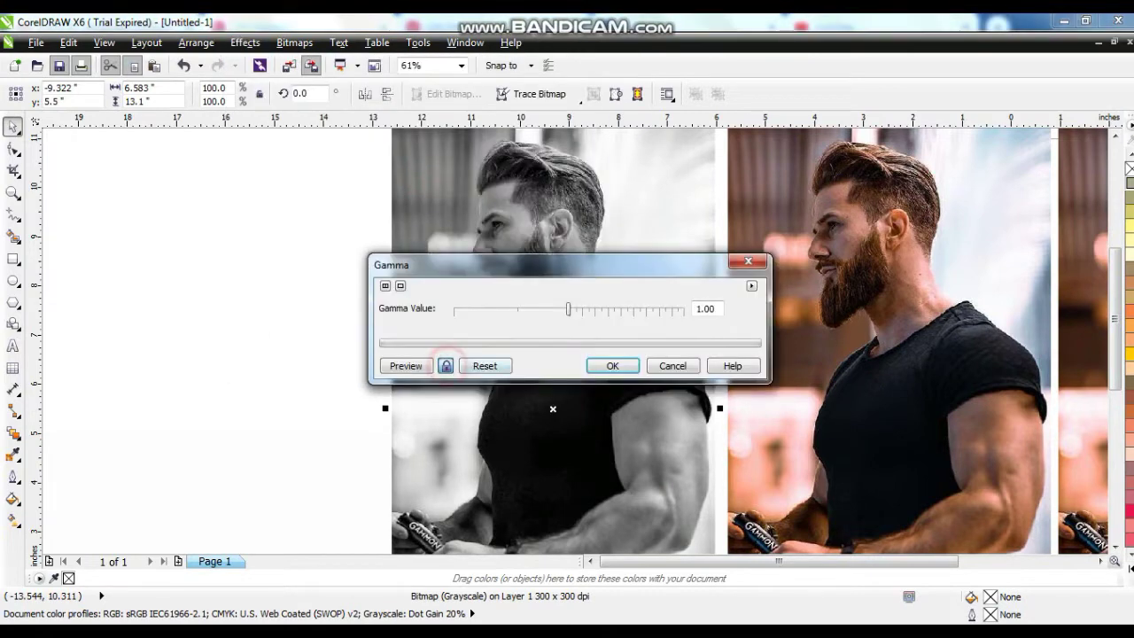
left_click_drag(499, 266, 503, 372)
left_click_drag(572, 414, 534, 414)
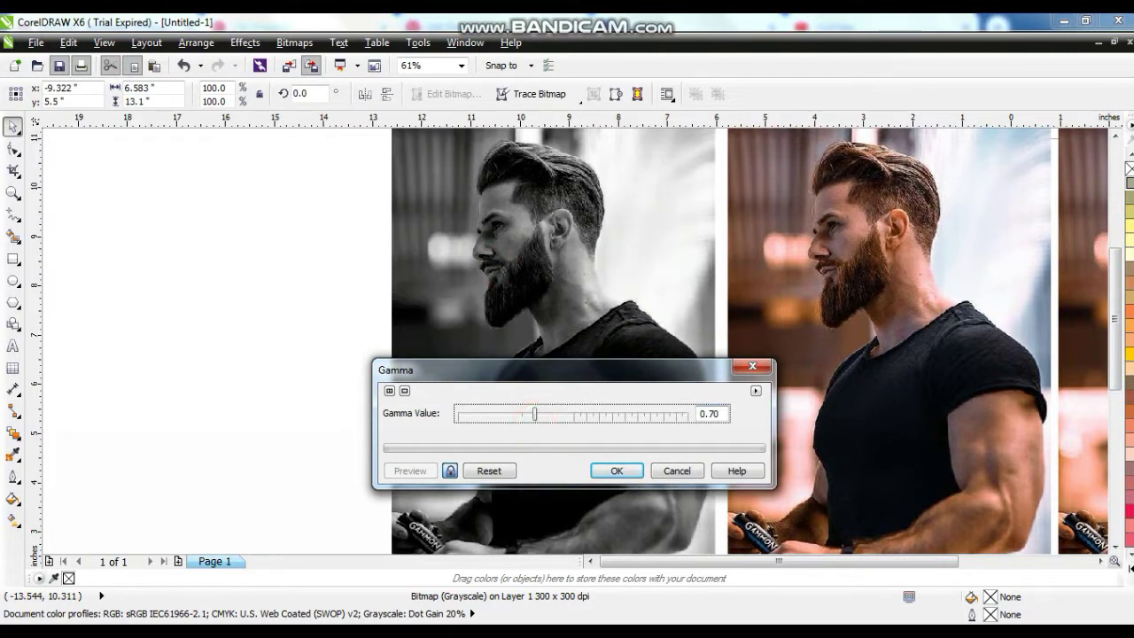
left_click_drag(534, 414, 542, 413)
left_click(607, 468)
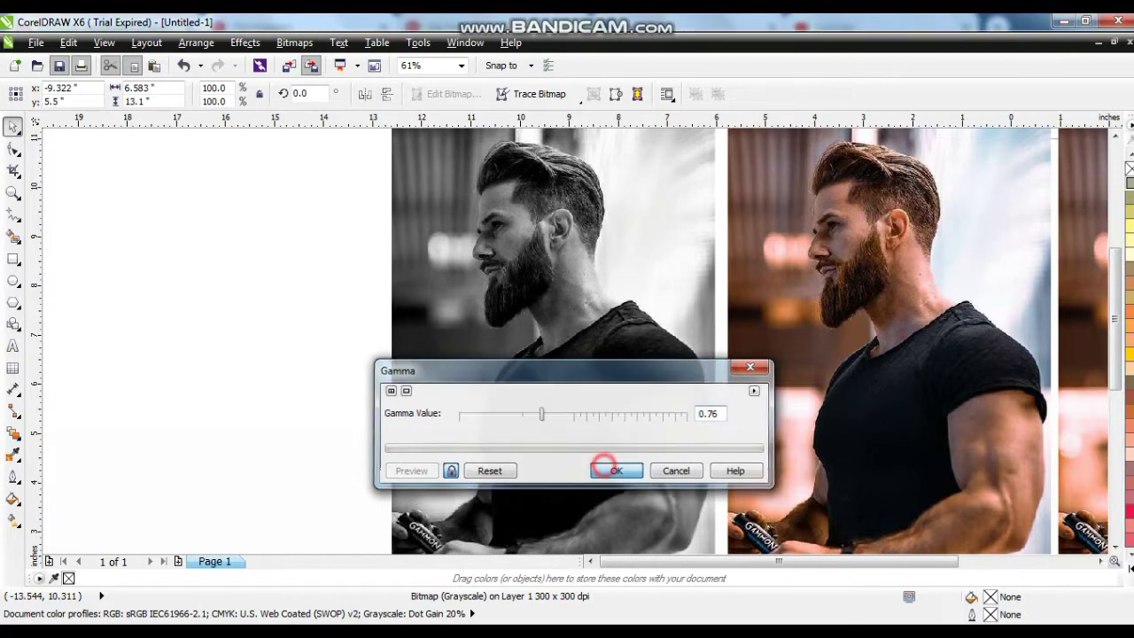
Step: Adjust the grayscale photo to brightness 5, contrast 24 and intensity 0
left_click(245, 43)
mouse_move(266, 62)
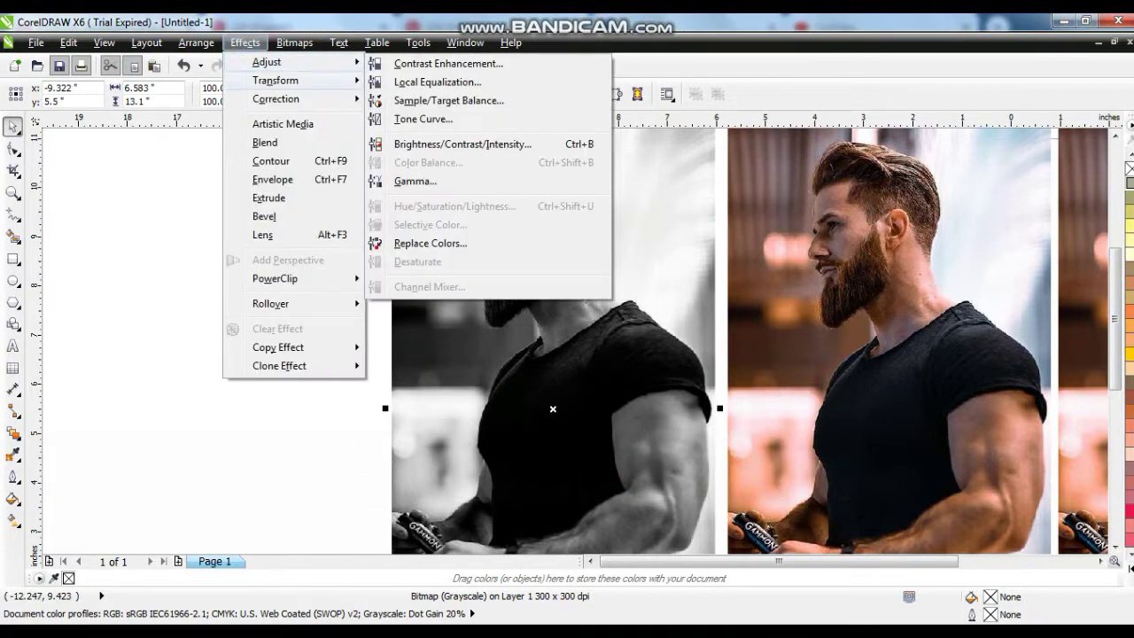
left_click(426, 141)
left_click_drag(532, 242, 573, 392)
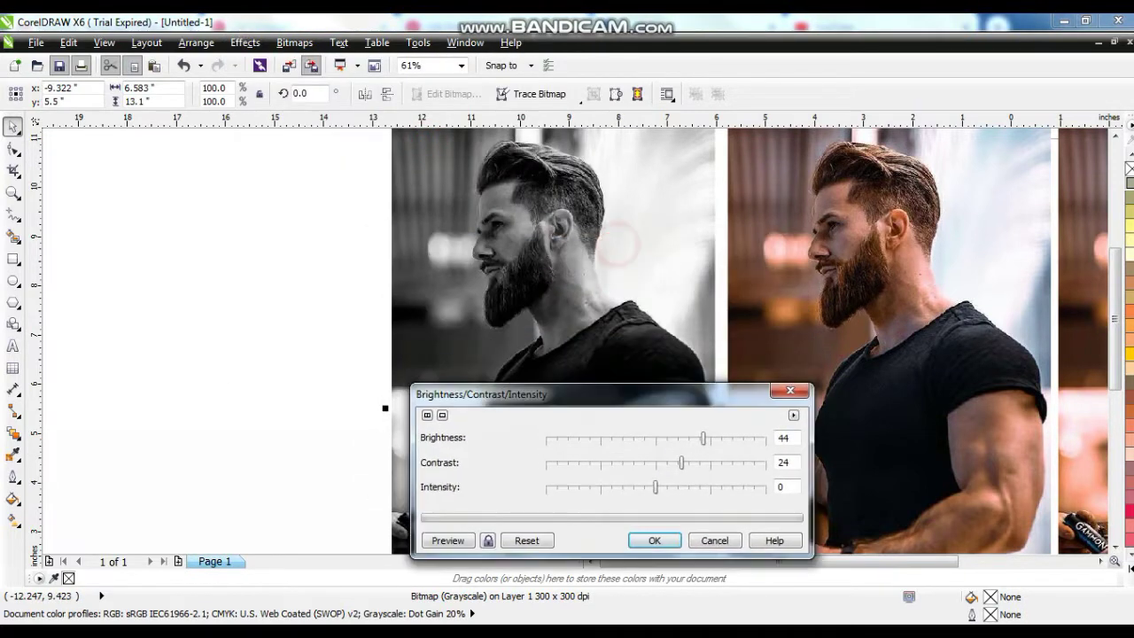
left_click(488, 538)
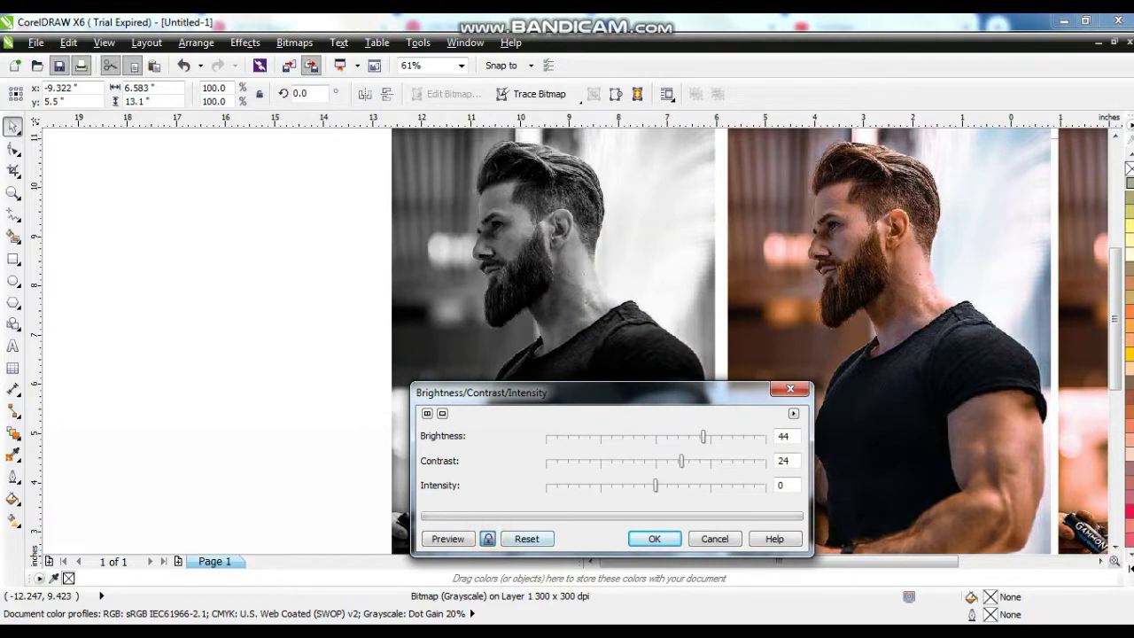
left_click_drag(703, 437, 660, 437)
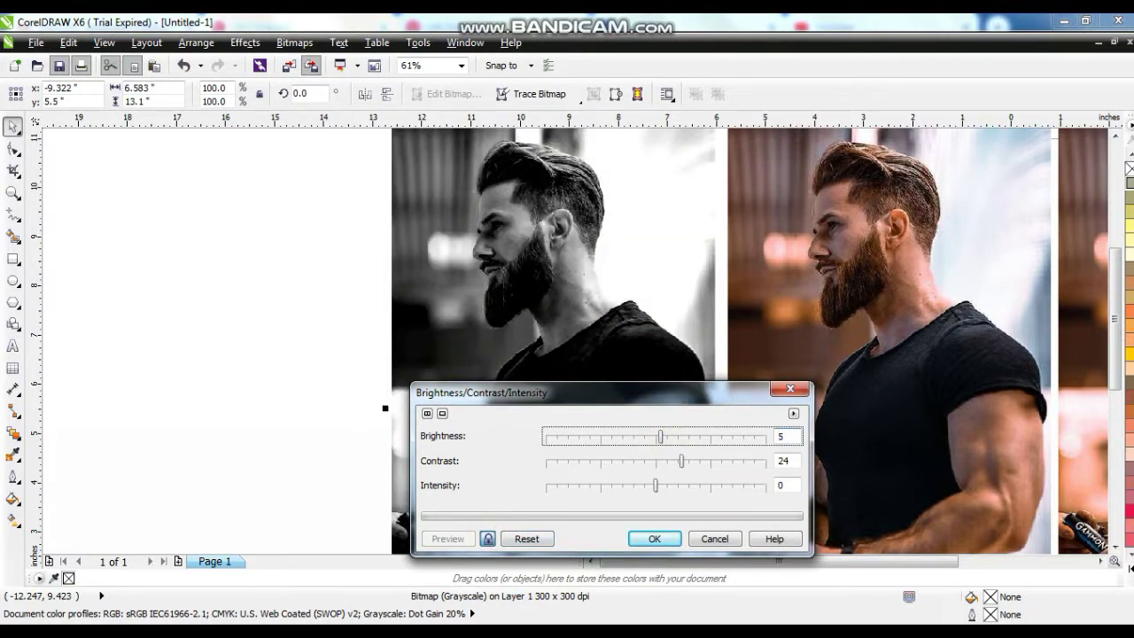
key("Return")
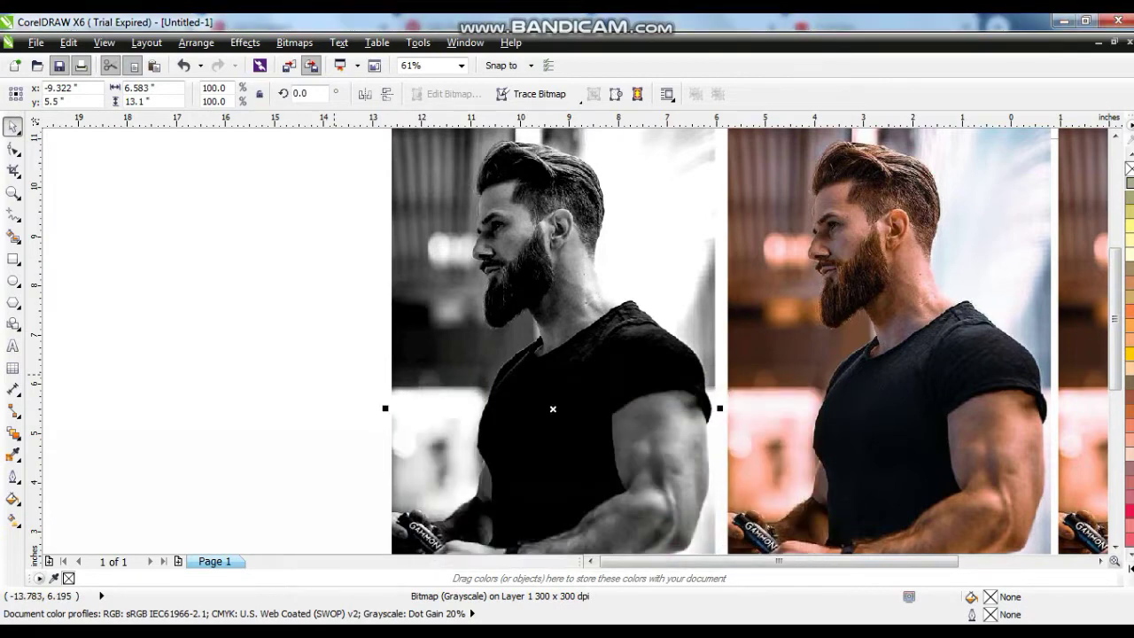
Step: Convert the grayscale photo to a 300 dpi RGB Color (24-bit) bitmap
left_click(295, 43)
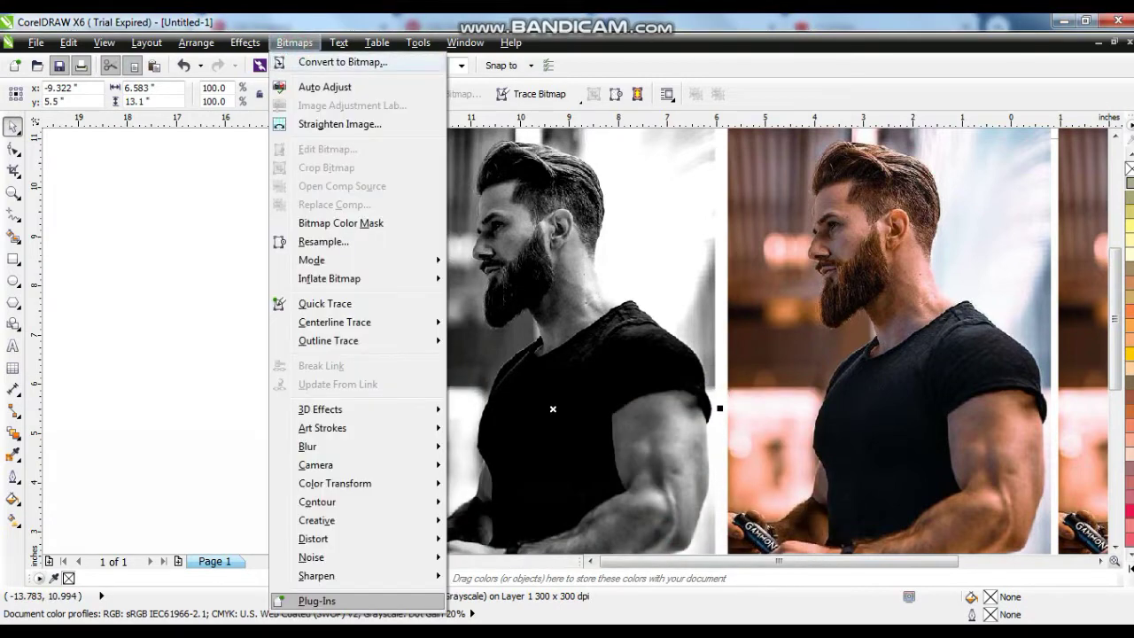
left_click(342, 62)
left_click(602, 270)
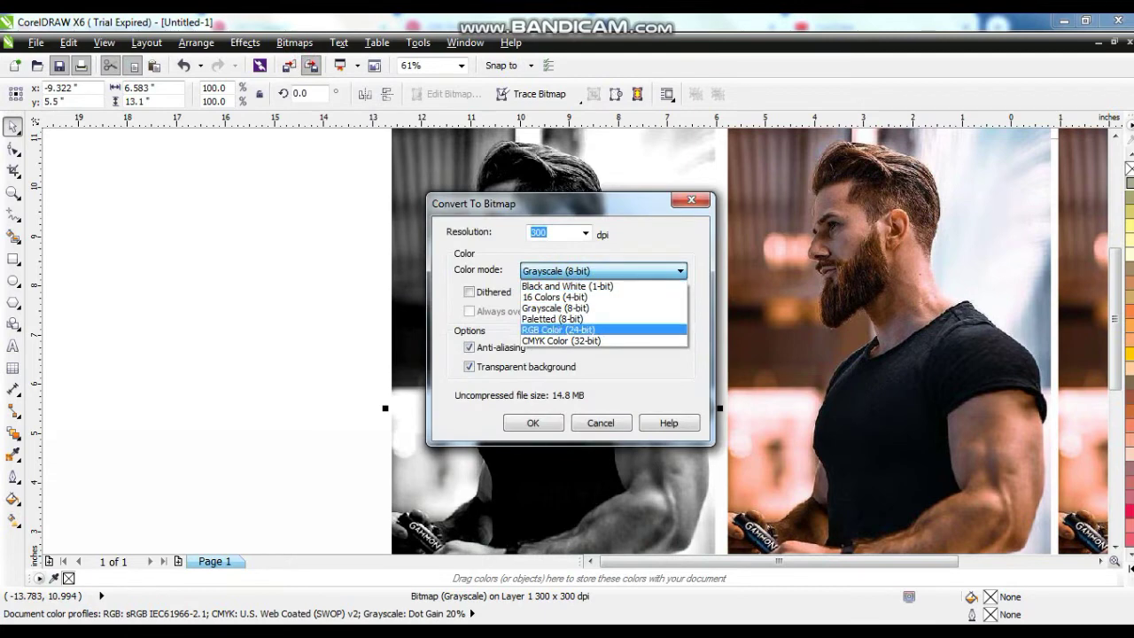
left_click(558, 329)
left_click(532, 423)
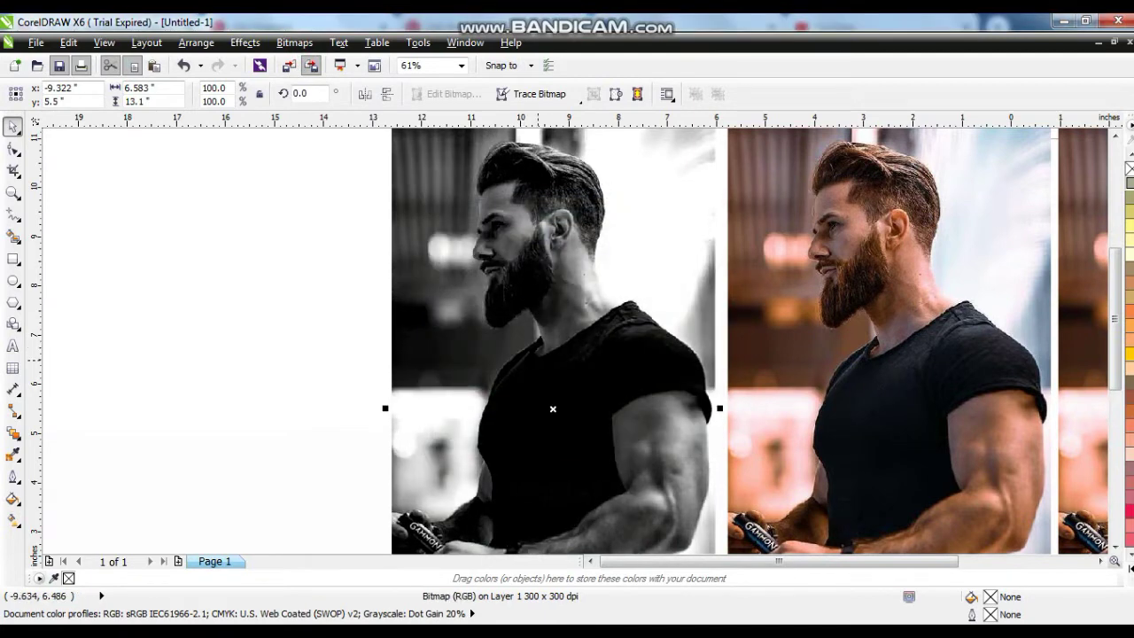
Step: Duplicate the black-and-white photo and place the copy beside it in the empty space to its left
key("F3")
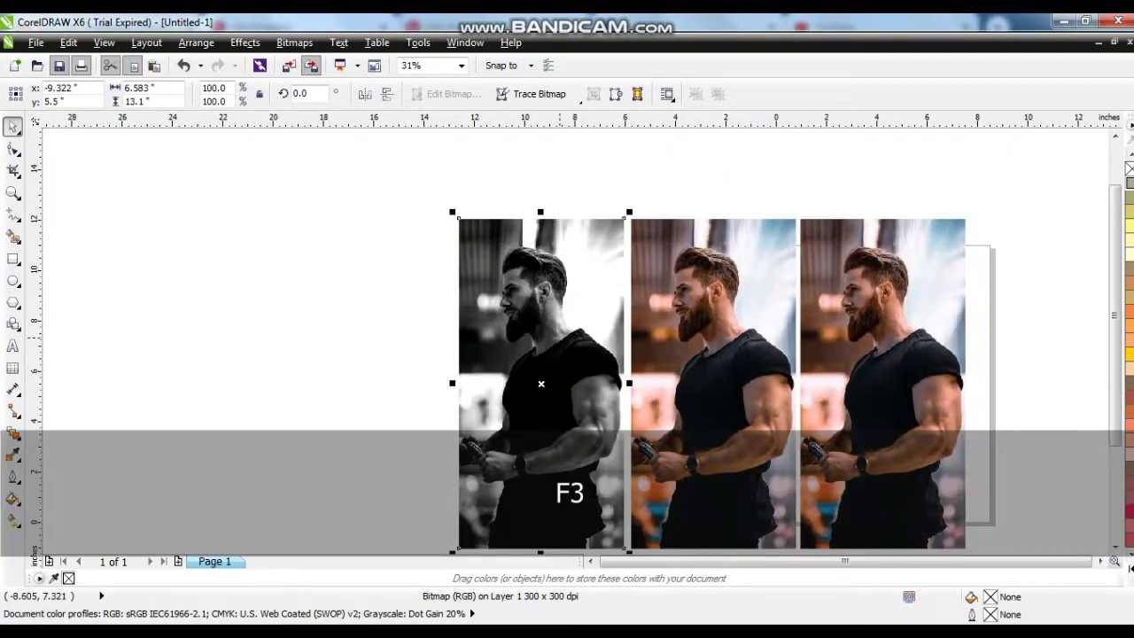
key("KP_Add")
left_click_drag(540, 384, 353, 384)
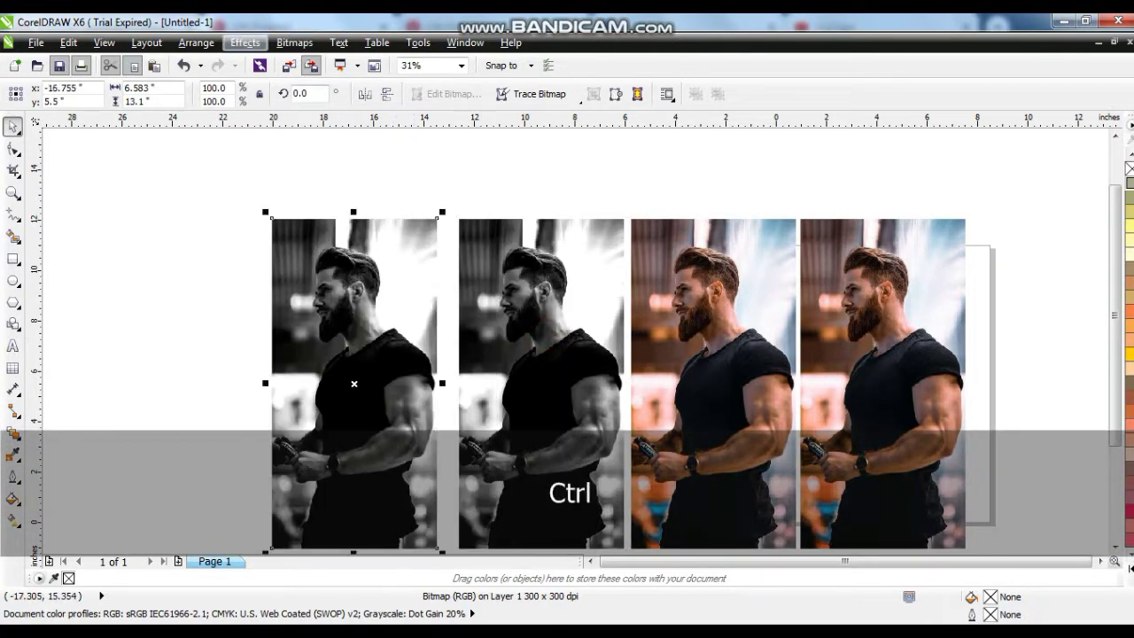
Step: Tint the copy blue with Color Balance, using Cyan–Red -44, Magenta–Green -6 and Yellow–Blue 18
left_click(245, 42)
mouse_move(266, 62)
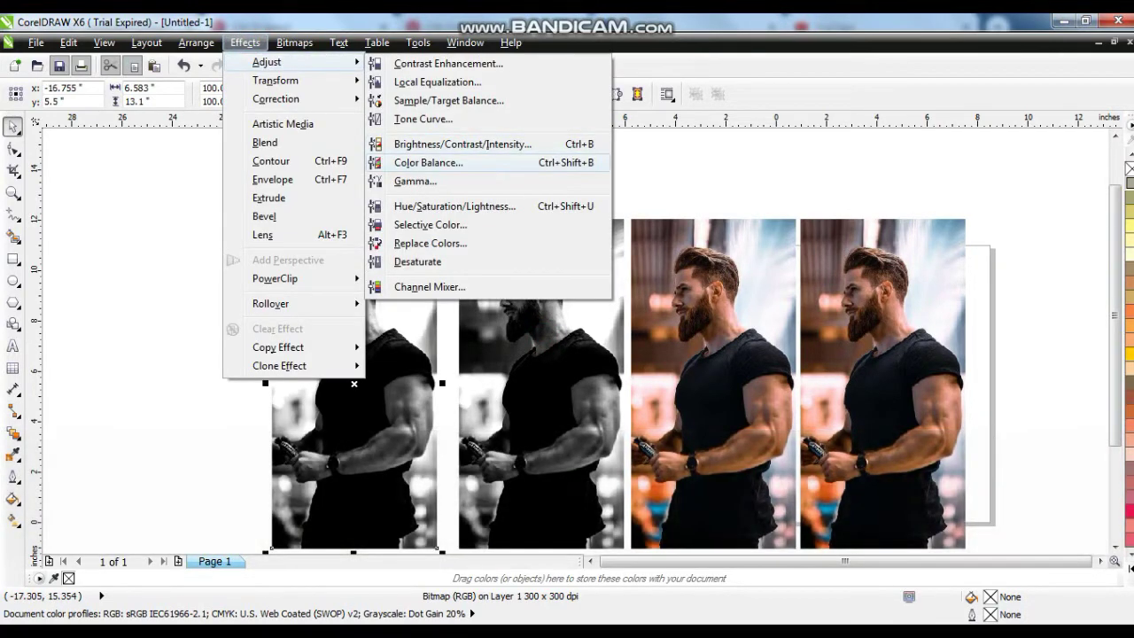
left_click(443, 157)
left_click_drag(513, 232, 574, 232)
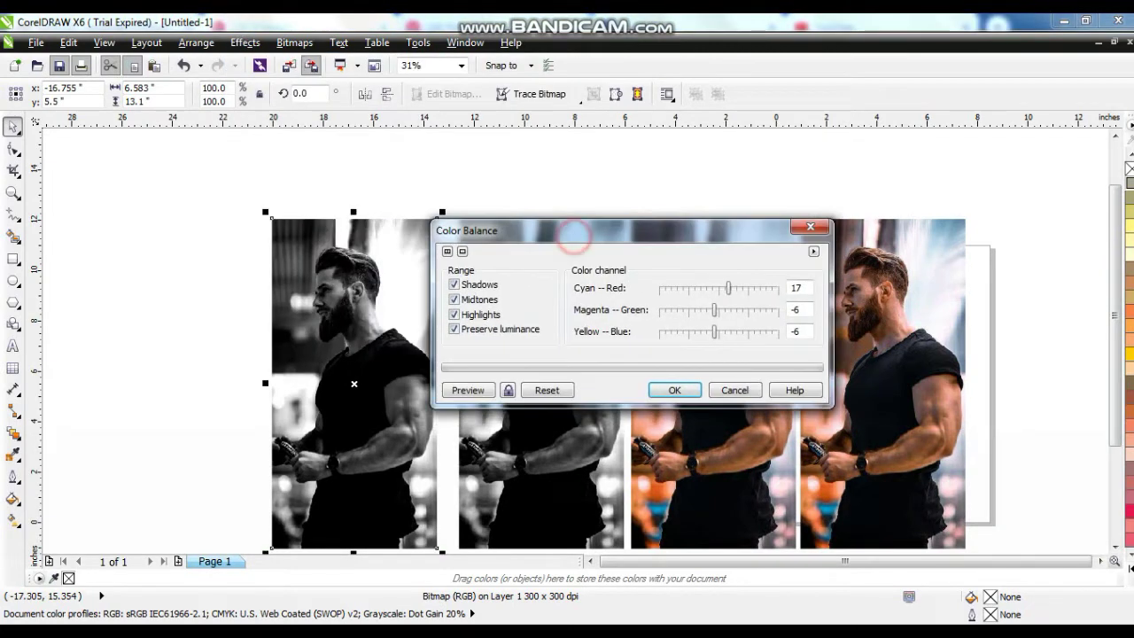
left_click(508, 390)
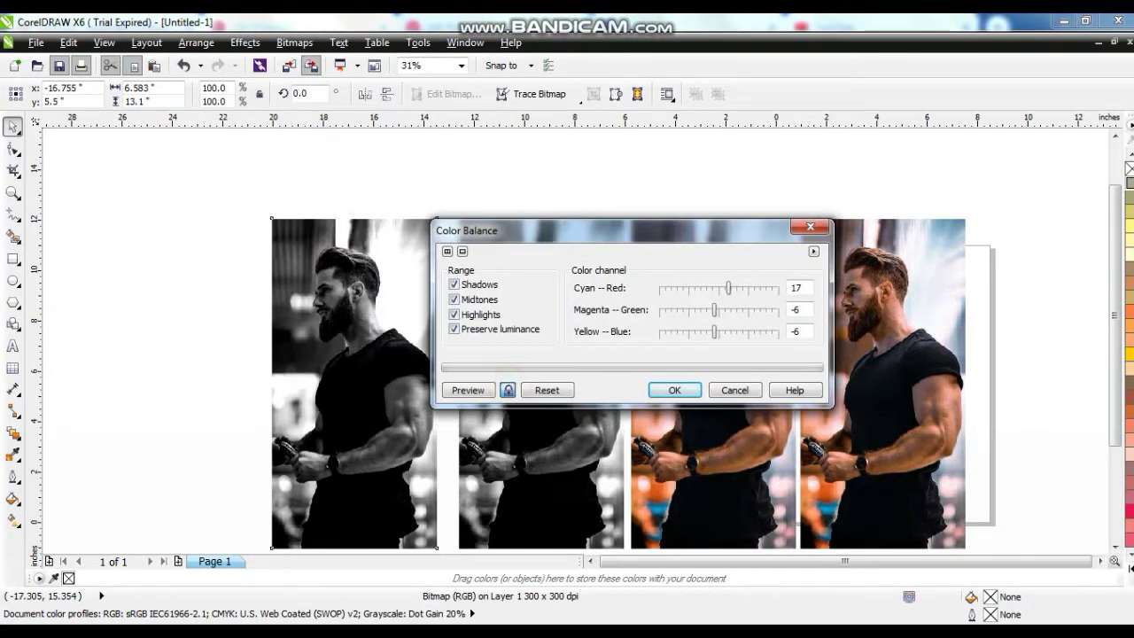
left_click(701, 288)
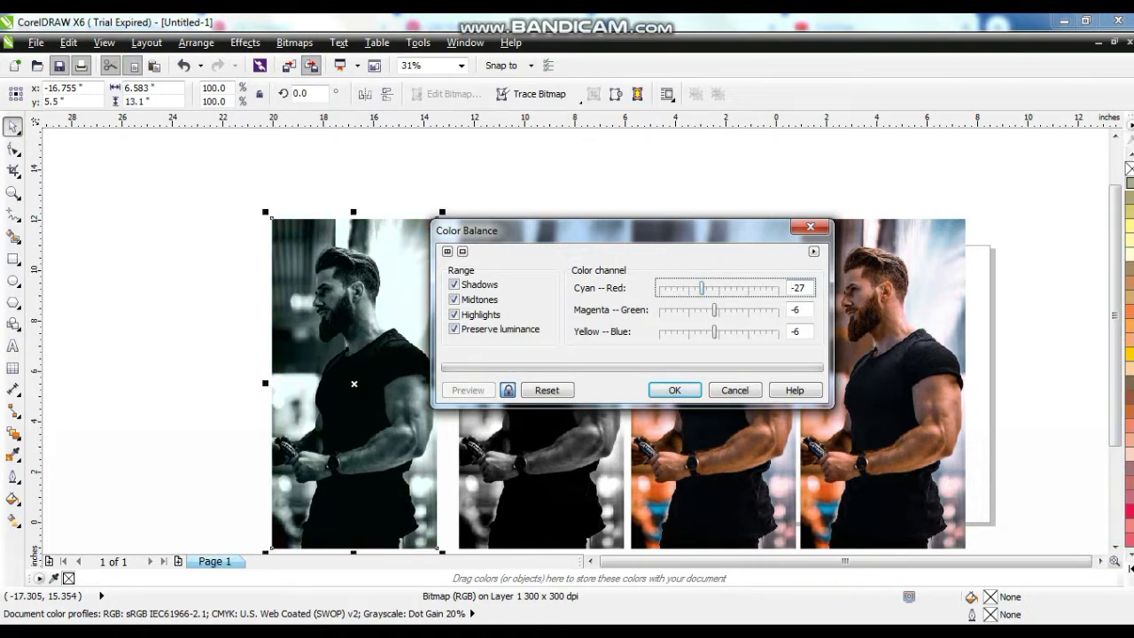
left_click(693, 288)
left_click(727, 332)
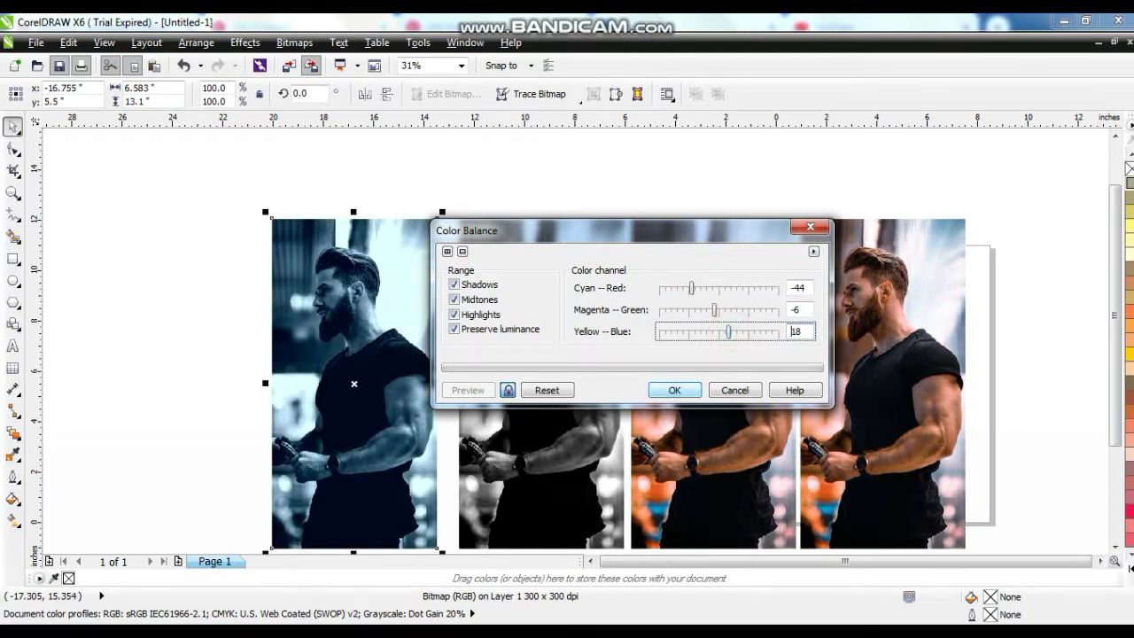
key("Return")
Step: Duplicate the black-and-white photo again and place the new copy to the left of the blue-tinted one
left_click(157, 301)
left_click(497, 329)
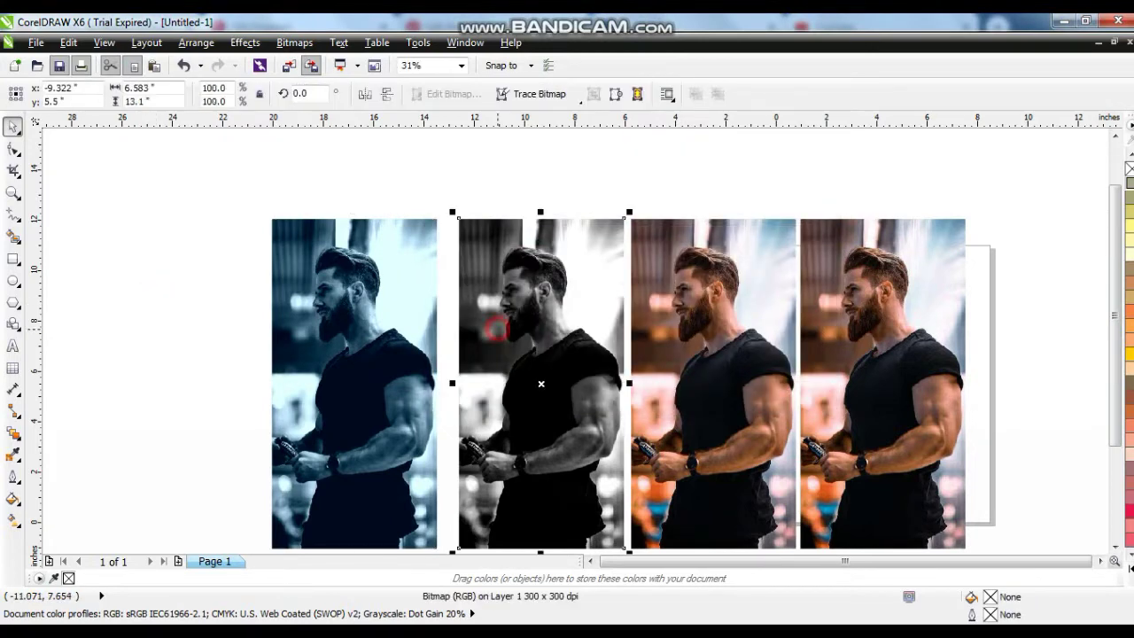
key("KP_Add")
left_click_drag(585, 304, 195, 304)
Step: Tint the new copy red with Color Balance, using Cyan–Red 46, Yellow–Blue -45 and Magenta–Green shifted toward magenta
left_click(244, 42)
mouse_move(266, 58)
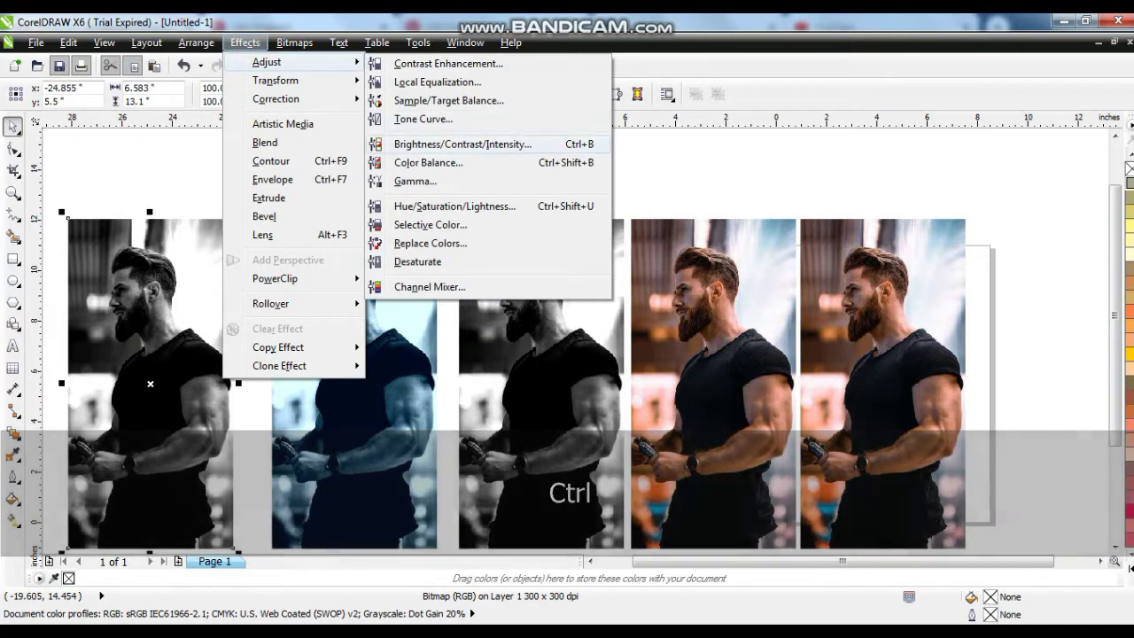
left_click(411, 157)
left_click_drag(660, 292, 671, 316)
left_click(446, 395)
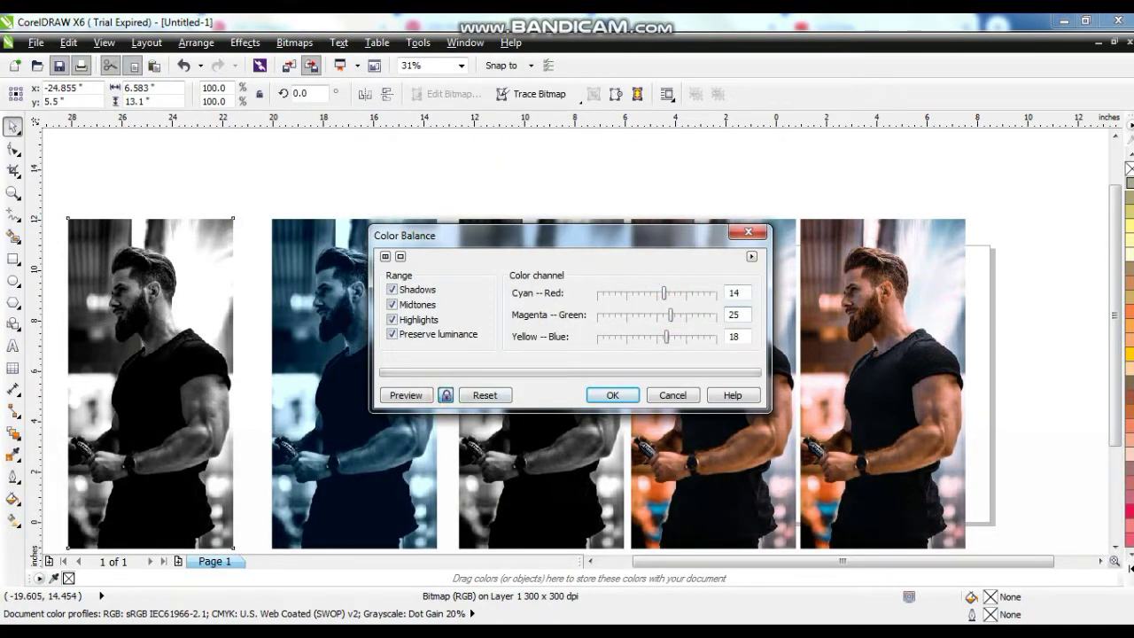
left_click(630, 336)
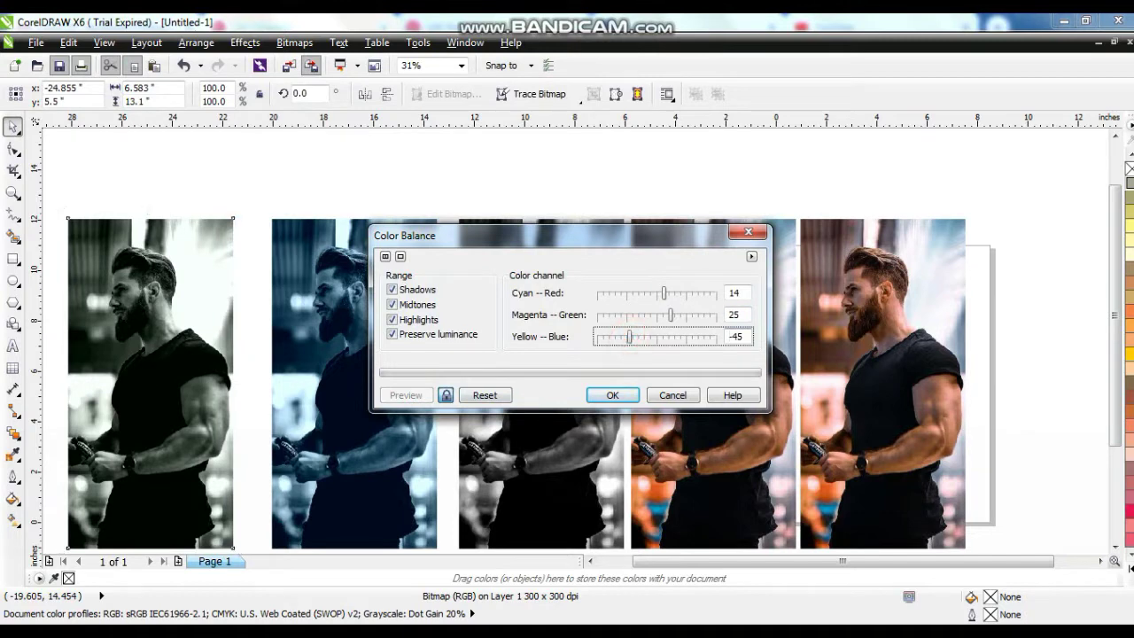
left_click(680, 293)
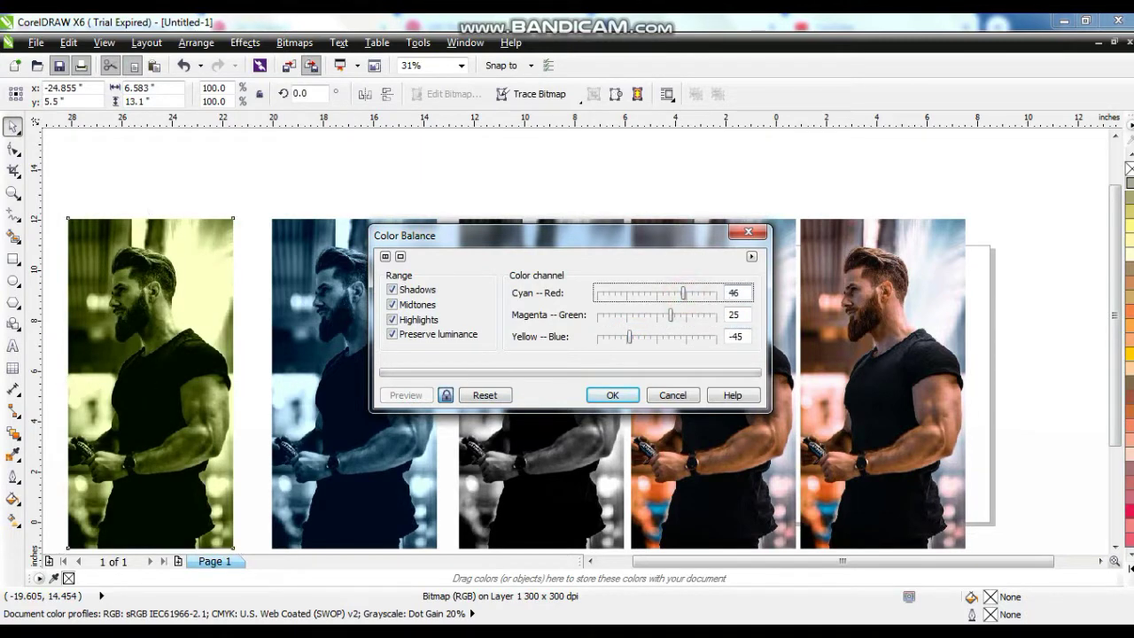
left_click(638, 316)
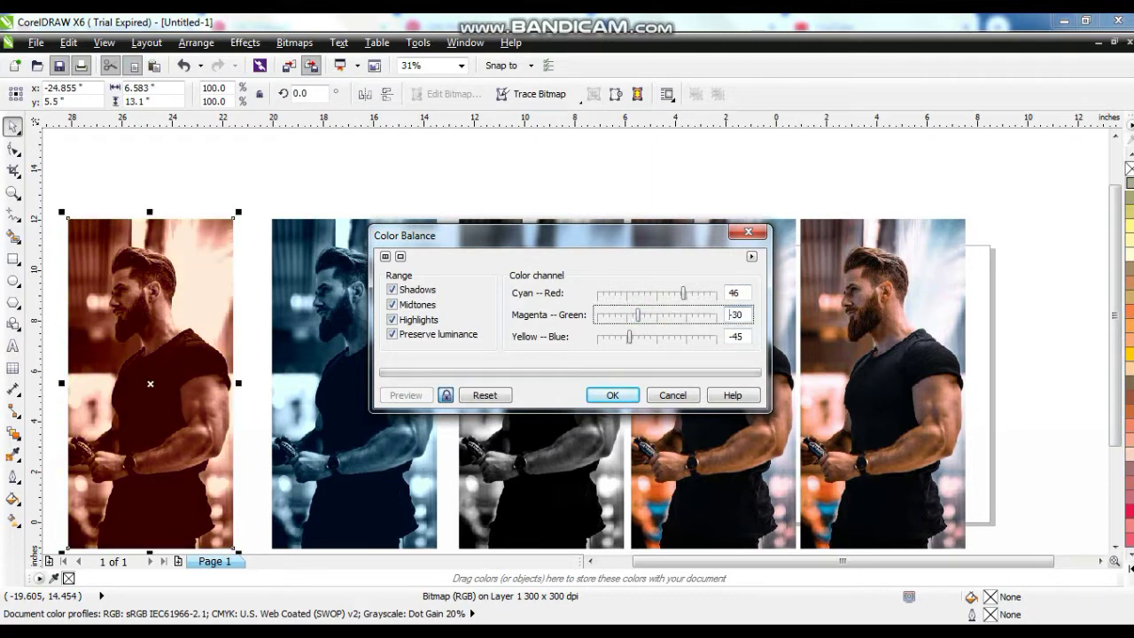
left_click(642, 316)
left_click(612, 395)
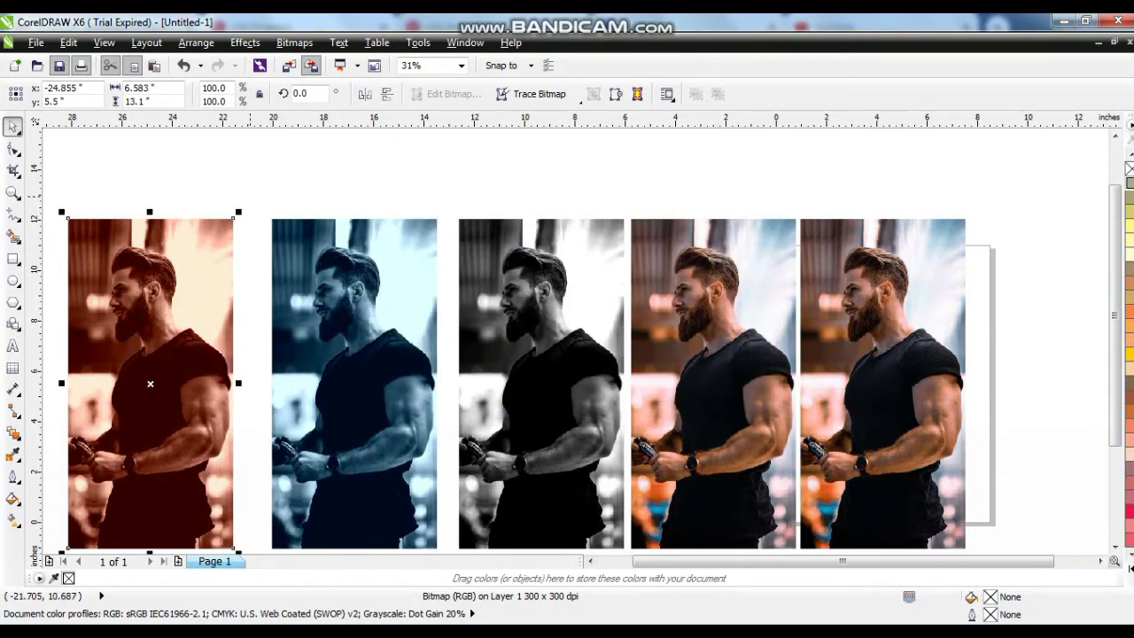
Step: Bring the red-tinted copy to the front and align it centred over the black-and-white photo
key("shift+Page_Up")
left_click(468, 250, "shift")
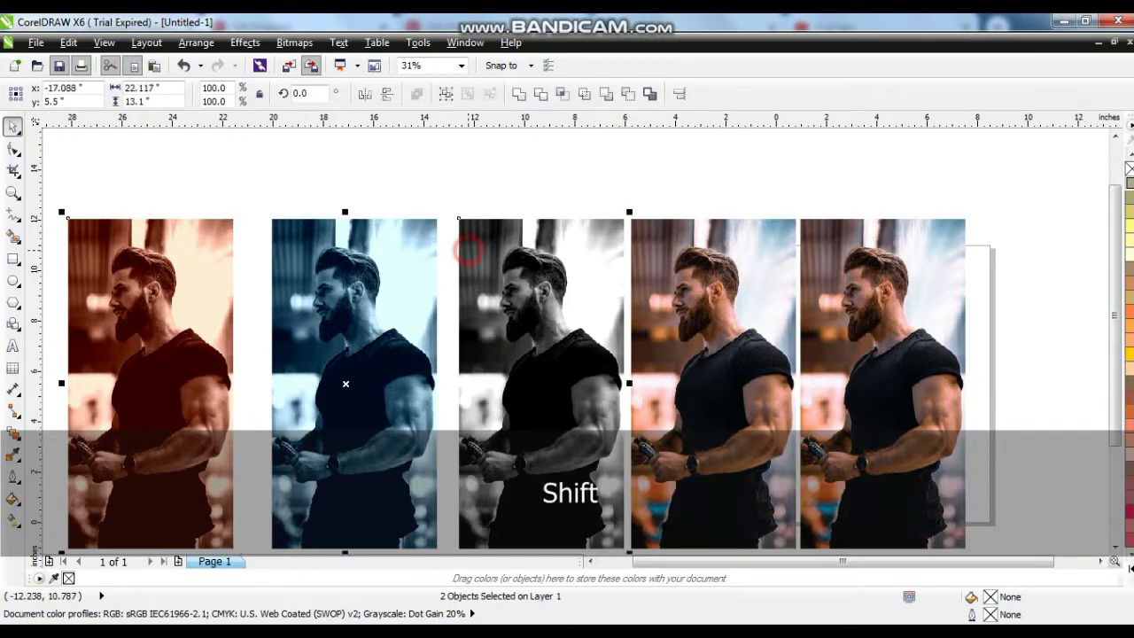
key("e")
key("shift+F2")
key("Escape")
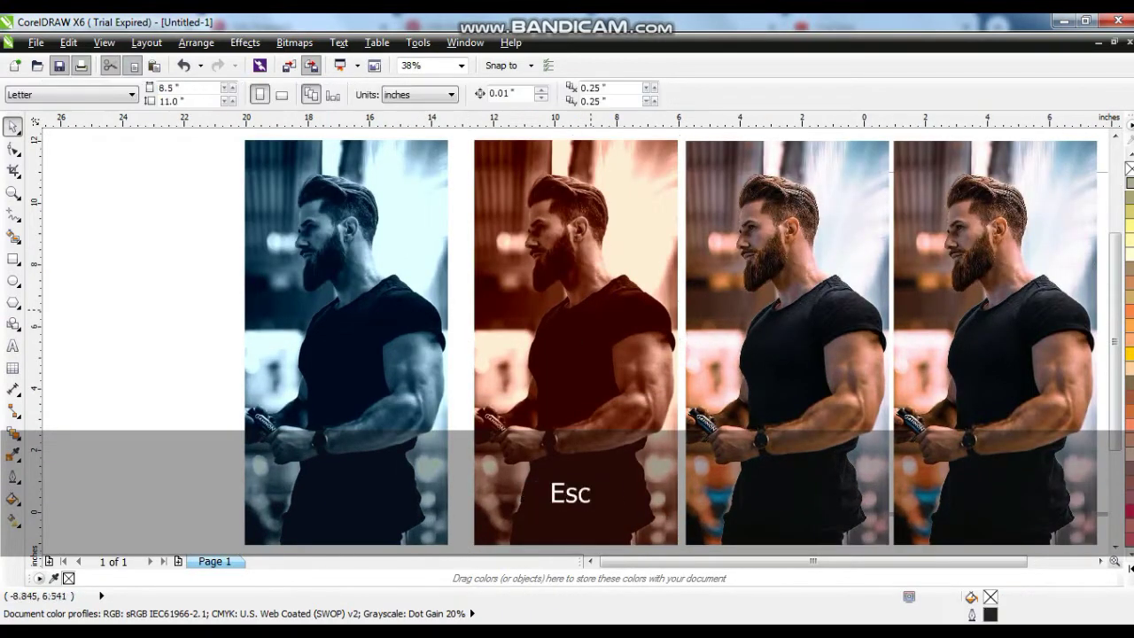
Step: Apply a linear transparency at about 161° to the red-tinted photo, fading the tint out toward its left side
left_click(591, 310)
left_click(14, 433)
left_click(53, 543)
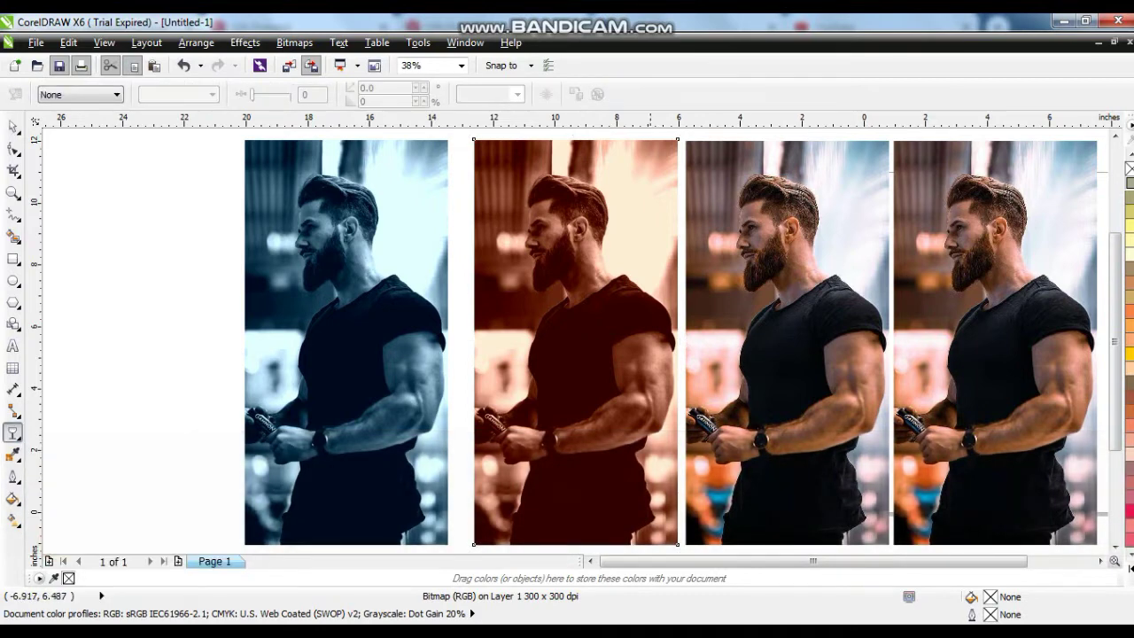
left_click_drag(571, 323, 581, 329)
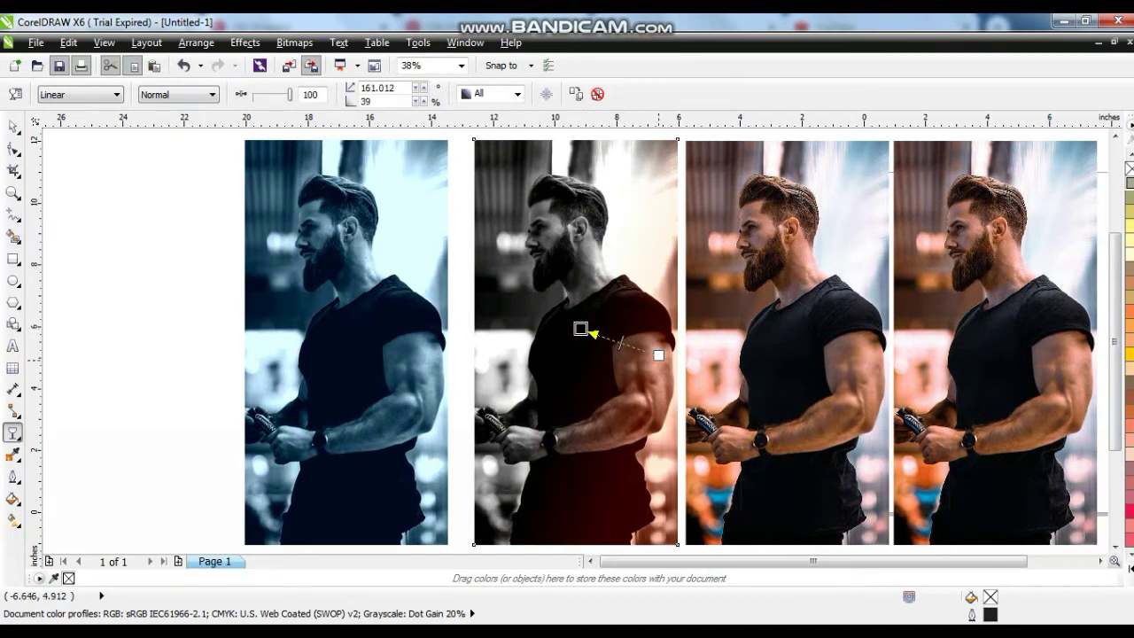
left_click(14, 127)
left_click(89, 235)
Step: Bring the blue-tinted copy to the front and align it centred over the stacked red-tinted photo
left_click(288, 255)
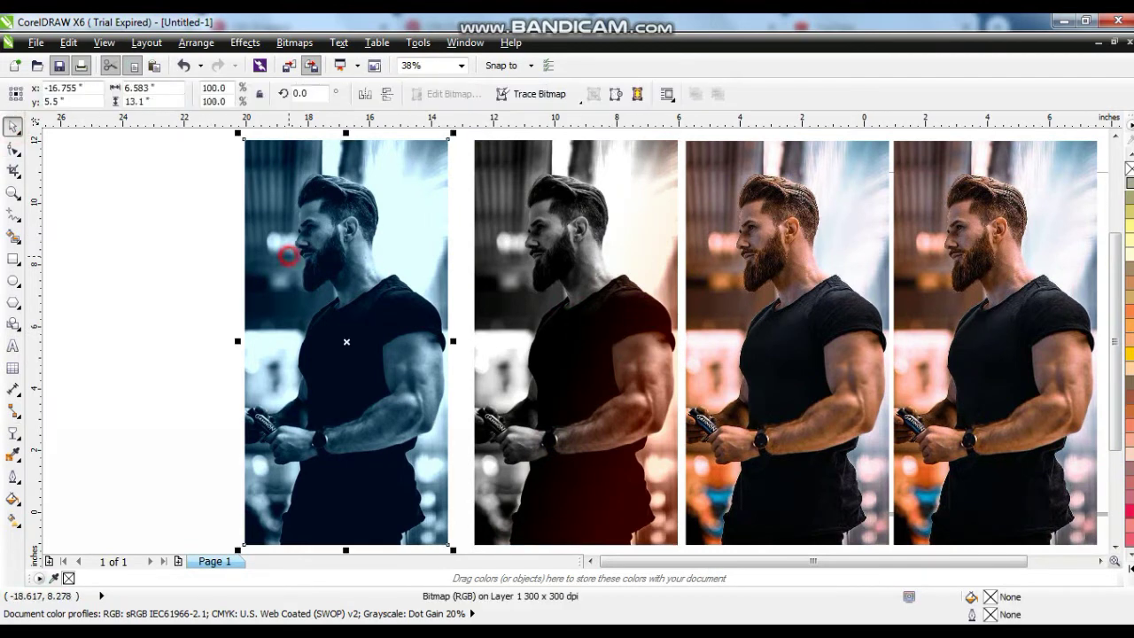
key("shift+Page_Up")
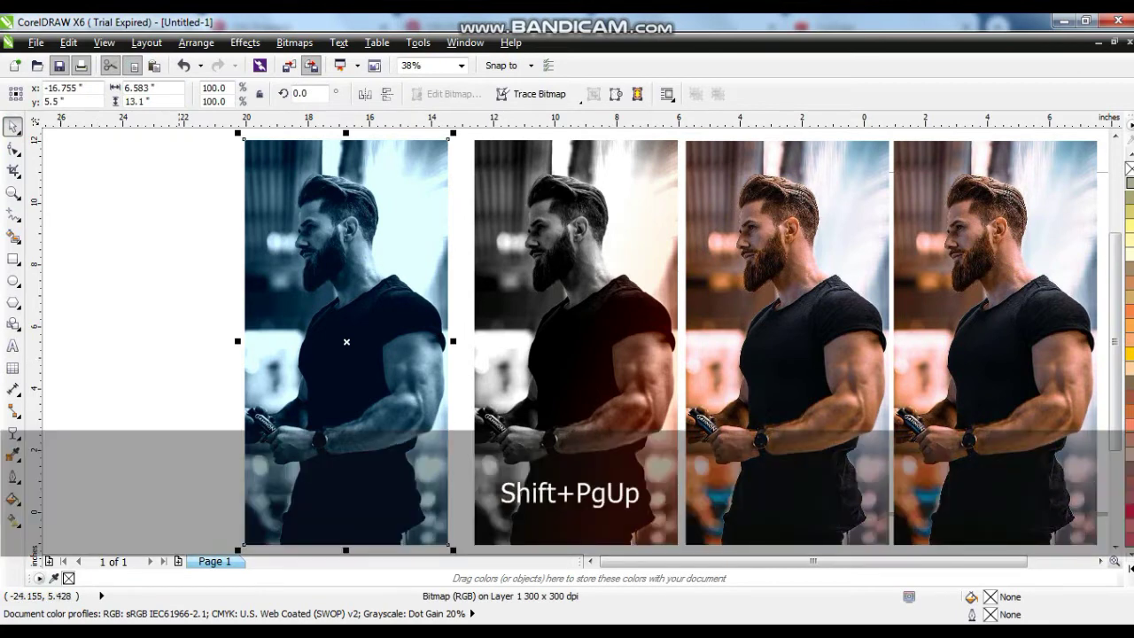
left_click(511, 235, "shift")
key("e")
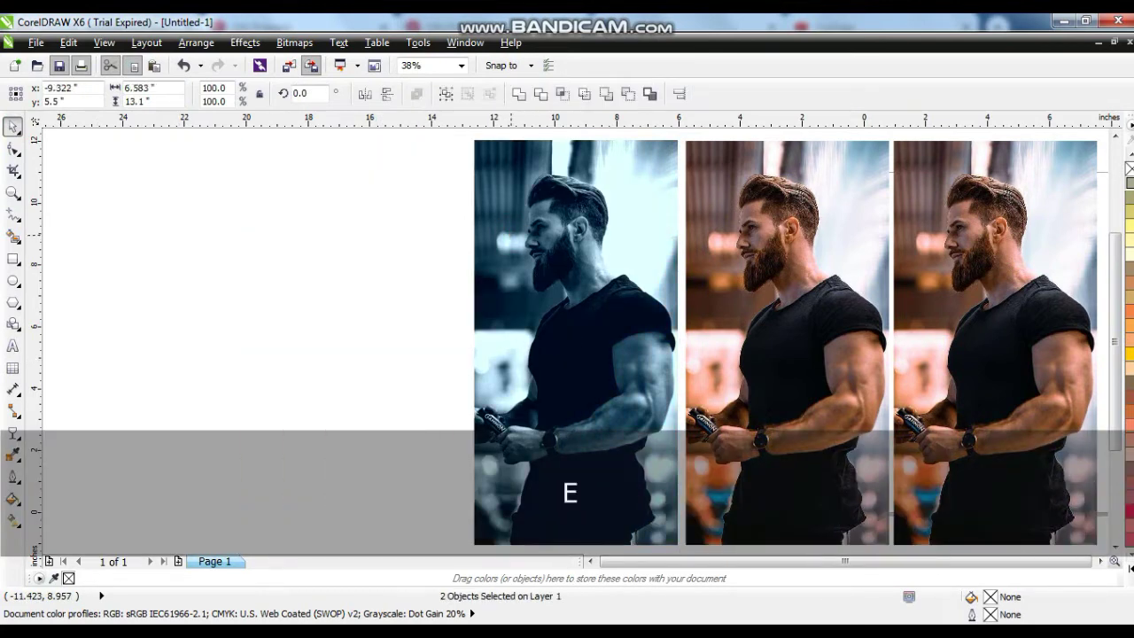
key("Escape")
Step: Apply a linear transparency at about 344° to the blue-tinted photo, fading the tint out toward its right side
left_click(494, 216)
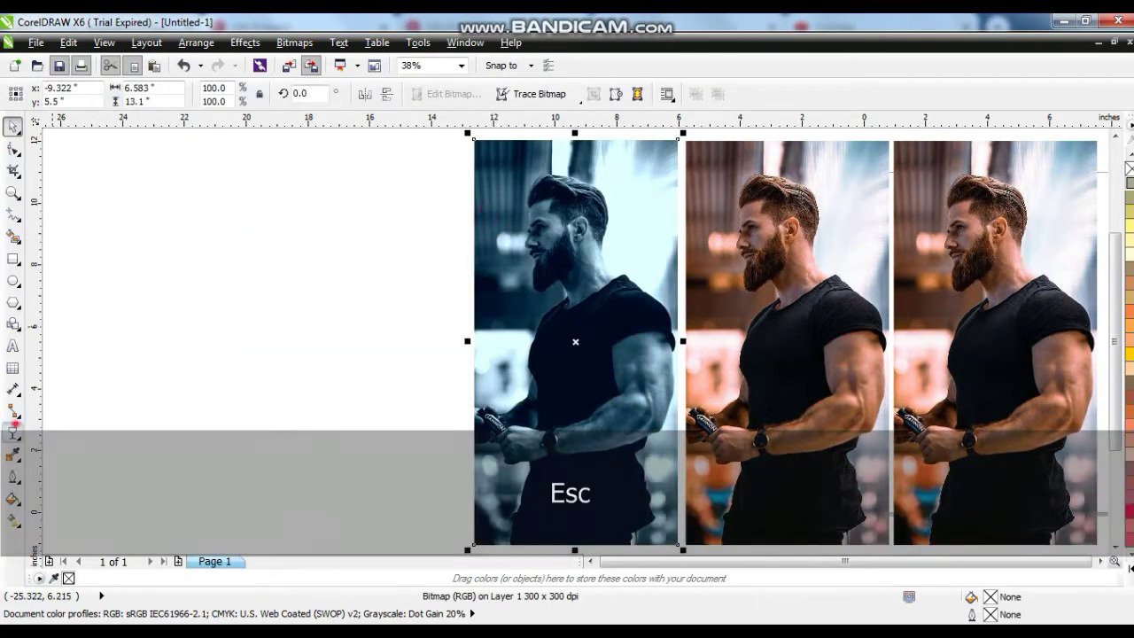
left_click(12, 433)
left_click_drag(498, 271, 576, 294)
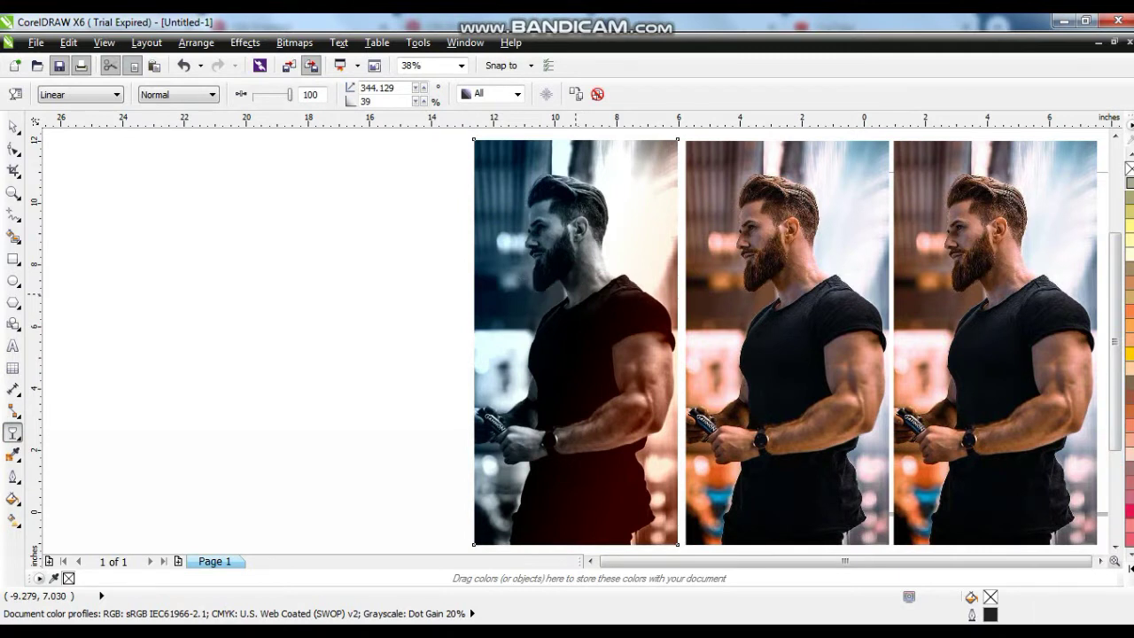
Step: Redirect the blue-tinted photo's linear transparency to about 133° so that the tint shows at the lower right and fades toward the upper left
left_click_drag(498, 271, 497, 254)
left_click_drag(574, 294, 569, 301)
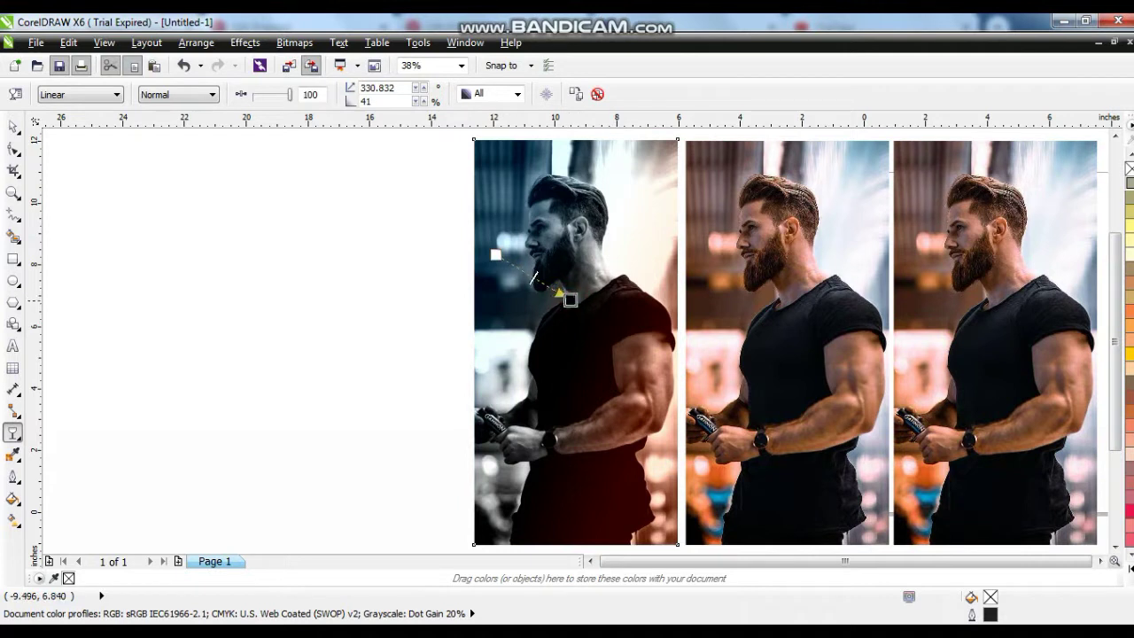
left_click_drag(637, 427, 562, 323)
left_click_drag(637, 428, 669, 438)
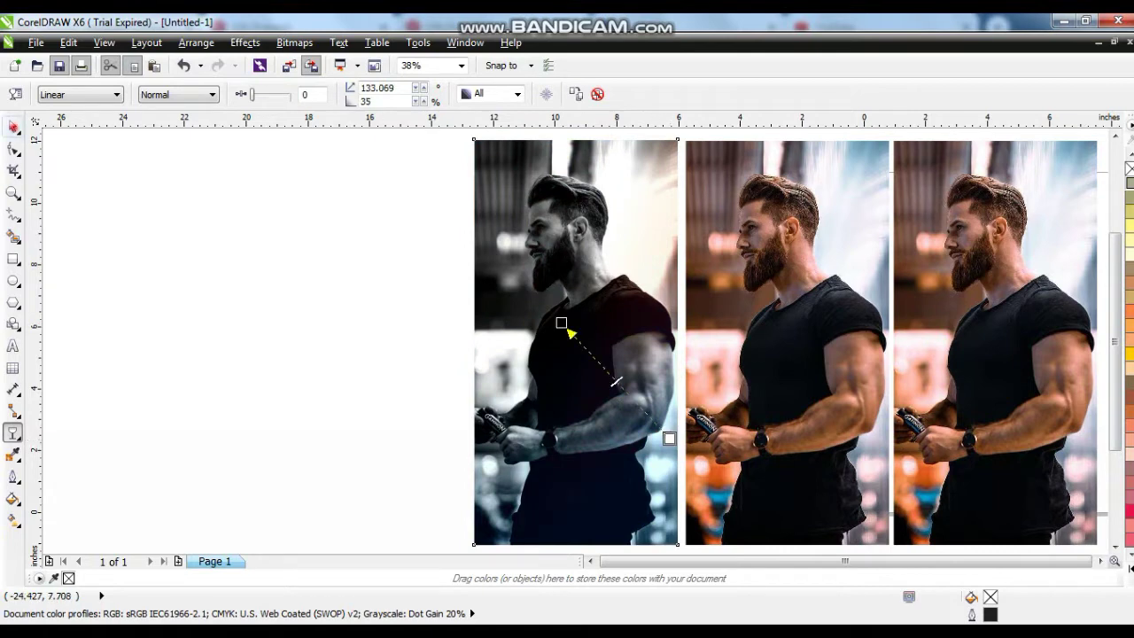
Step: Send the blue-tinted photo back one level and give the red-tinted photo a linear transparency at about 312°, keeping red at the upper left
left_click(14, 127)
key("ctrl+Page_Down")
key("Escape")
left_click(632, 331)
left_click(13, 433)
left_click_drag(499, 212, 572, 292)
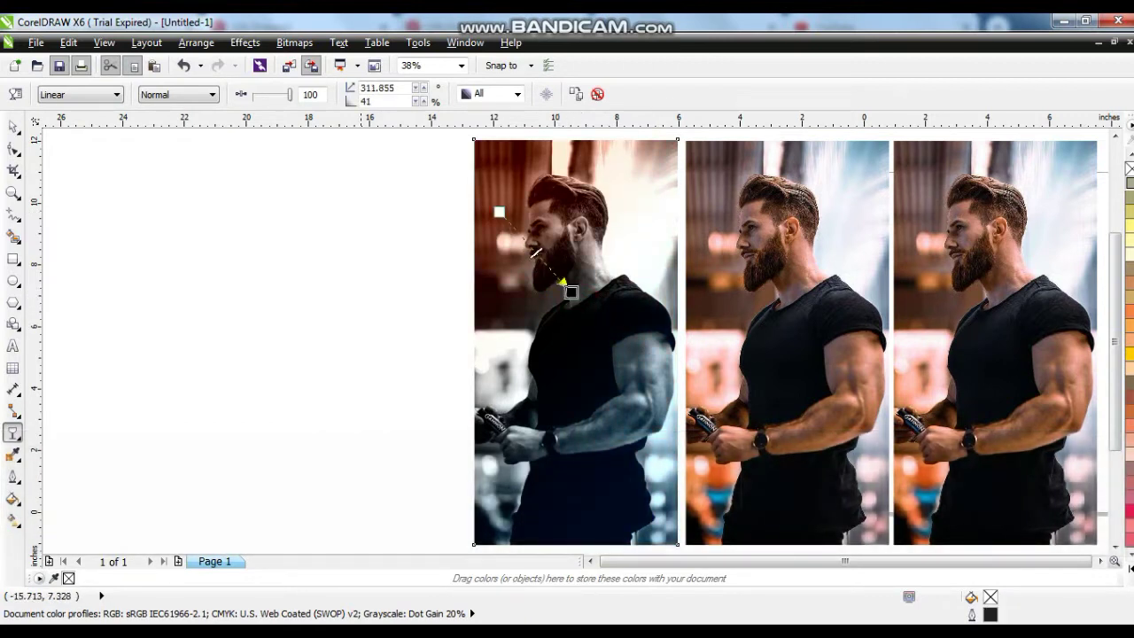
Step: Delete the two spare full-colour photos and group the three stacked photos
key("space")
left_click(271, 327)
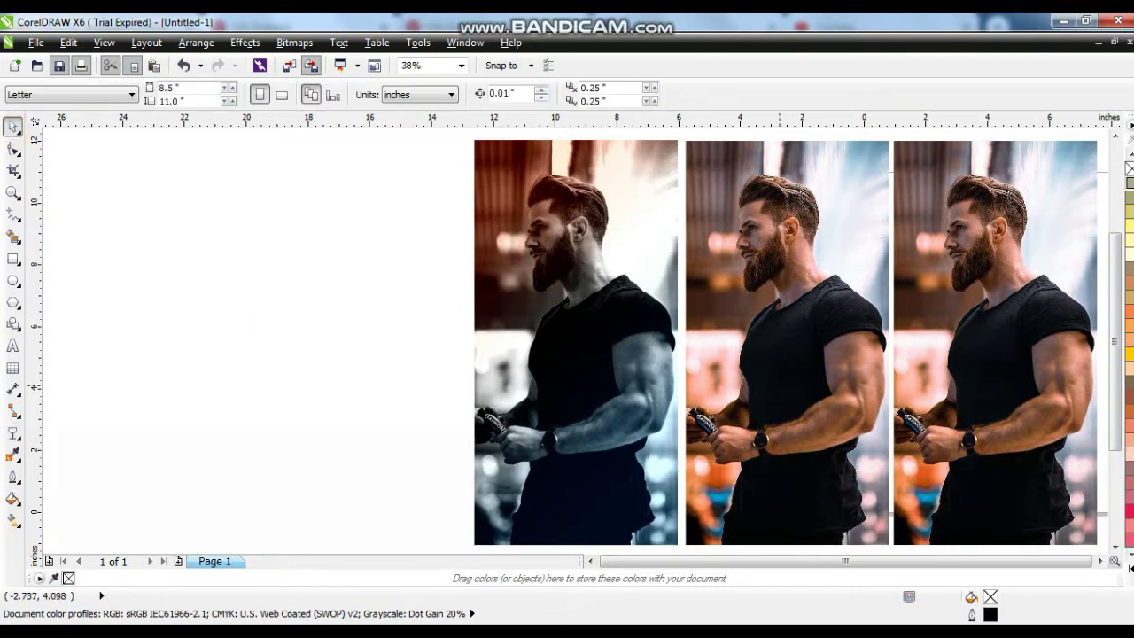
key("F3")
left_click_drag(732, 240, 983, 469)
key("Delete")
left_click_drag(587, 222, 785, 470)
key("ctrl+g")
key("shift+F2")
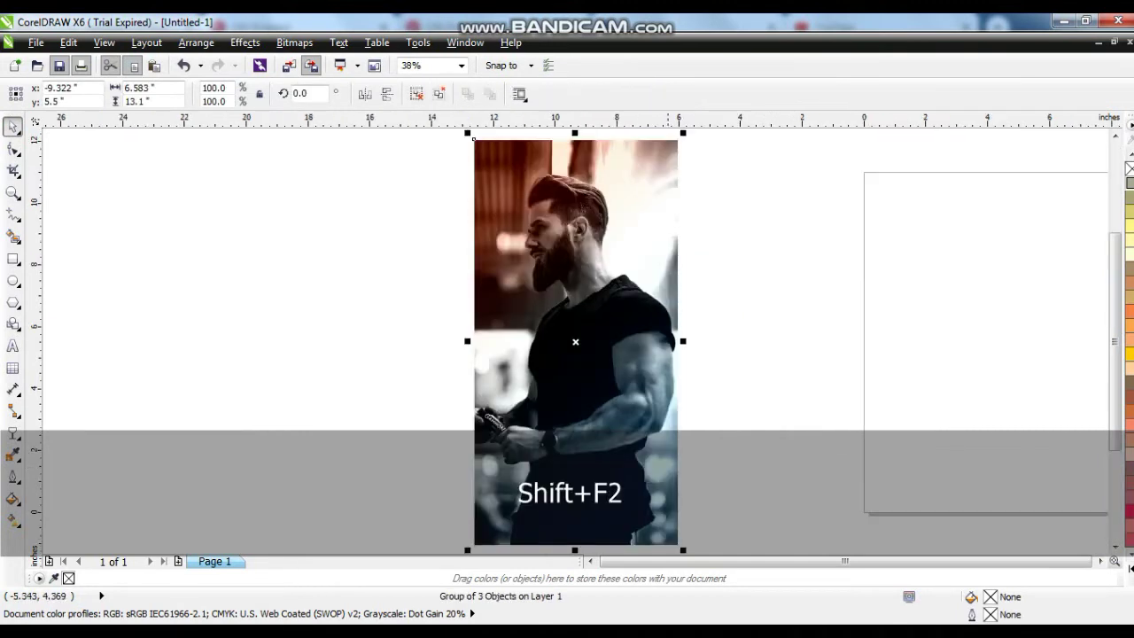
Step: Scale the group down to about 83.9% and convert it to a 300 dpi RGB Color (24-bit) bitmap with anti-aliasing and transparent background
left_click_drag(683, 133, 666, 167)
key("shift+F2")
left_click(298, 43)
left_click(325, 64)
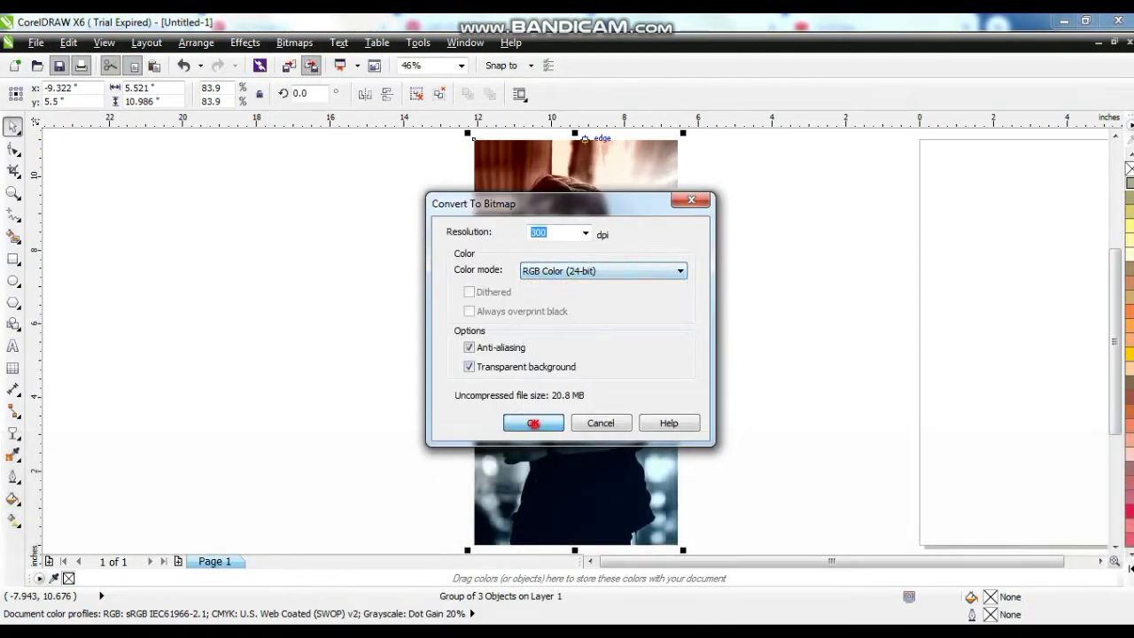
left_click(537, 423)
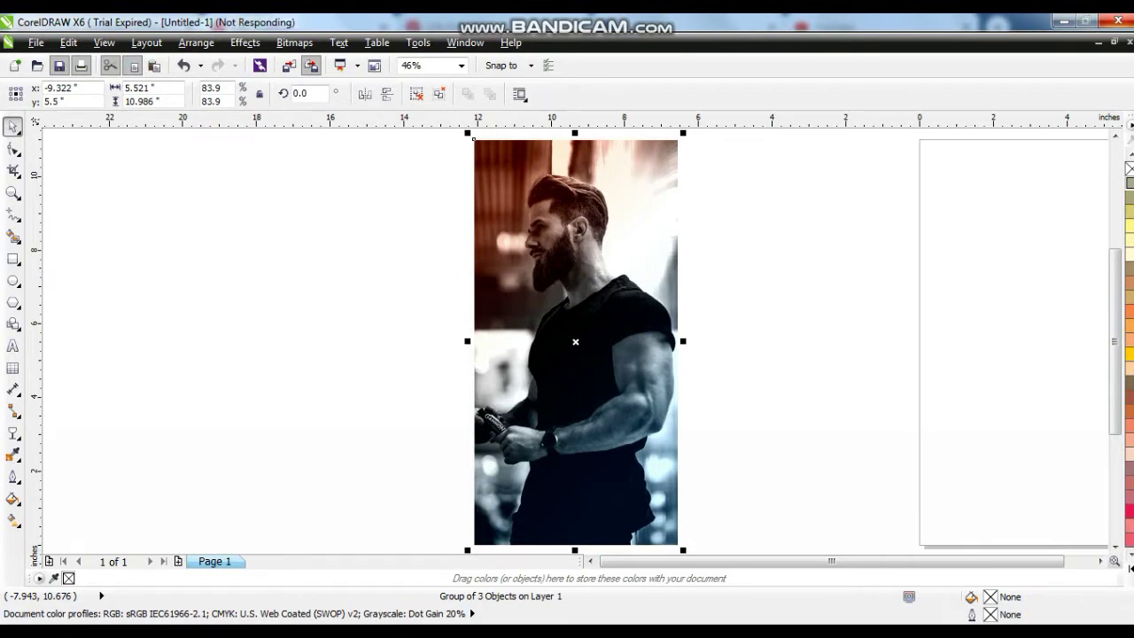
Step: Adjust the merged bitmap to brightness 14 and contrast 42
left_click(244, 43)
mouse_move(254, 61)
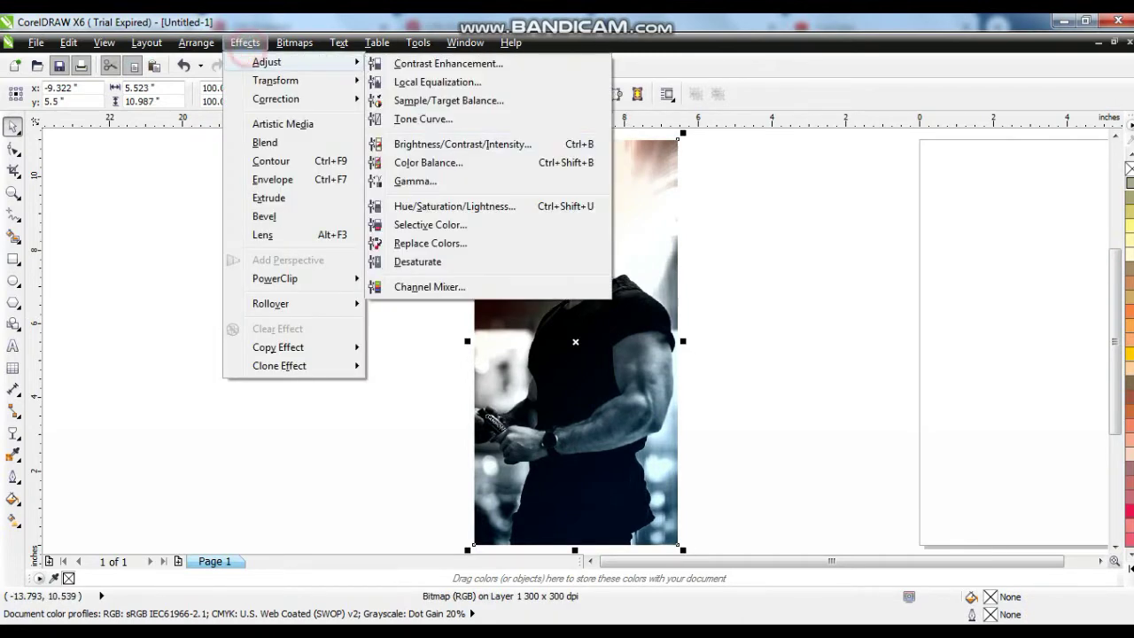
left_click(456, 145)
left_click_drag(606, 262, 617, 377)
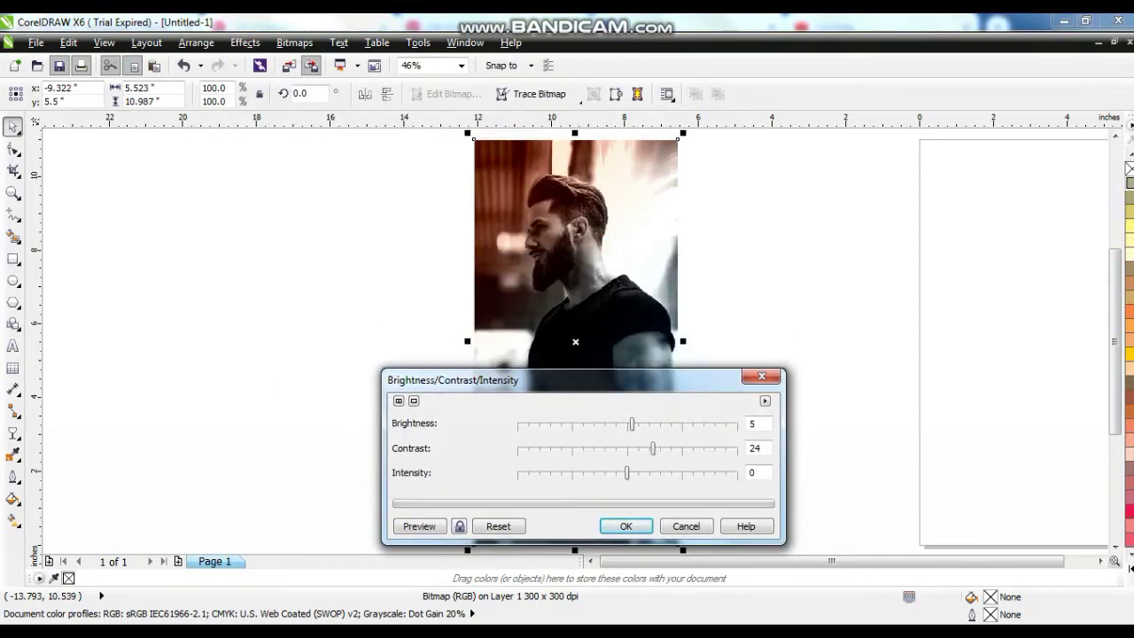
left_click(459, 527)
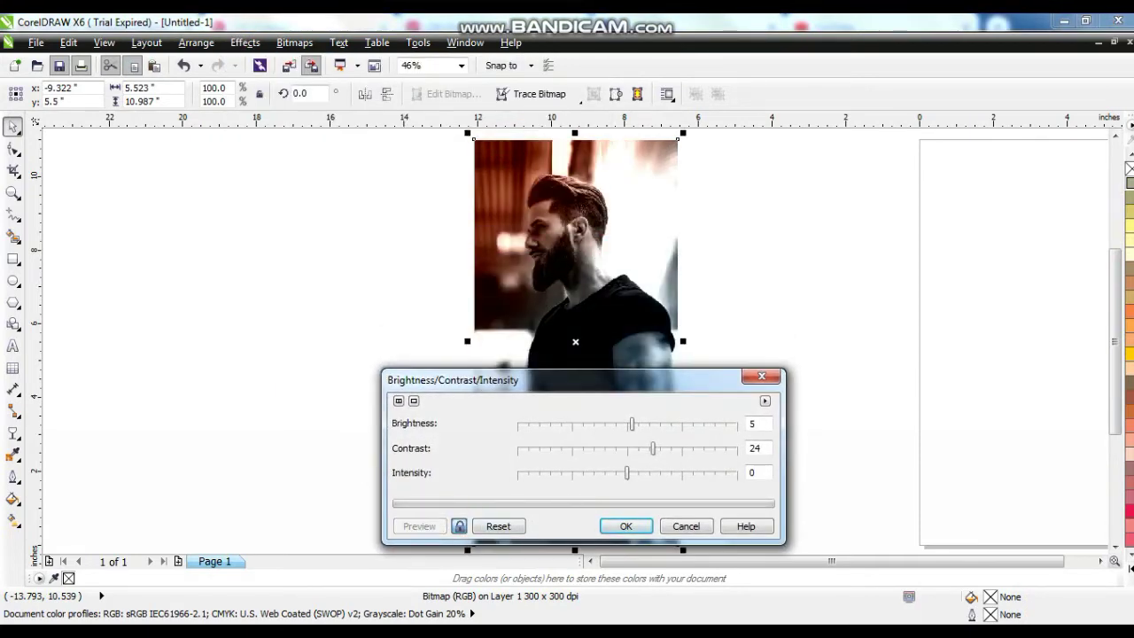
left_click_drag(632, 424, 614, 423)
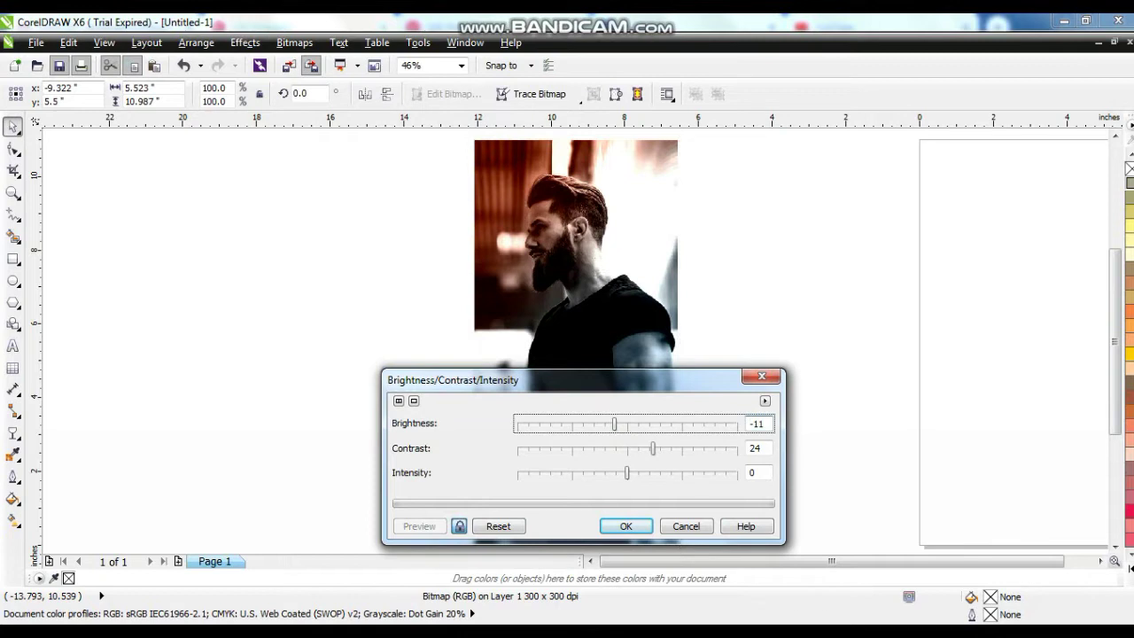
left_click_drag(614, 423, 673, 448)
left_click_drag(617, 423, 642, 424)
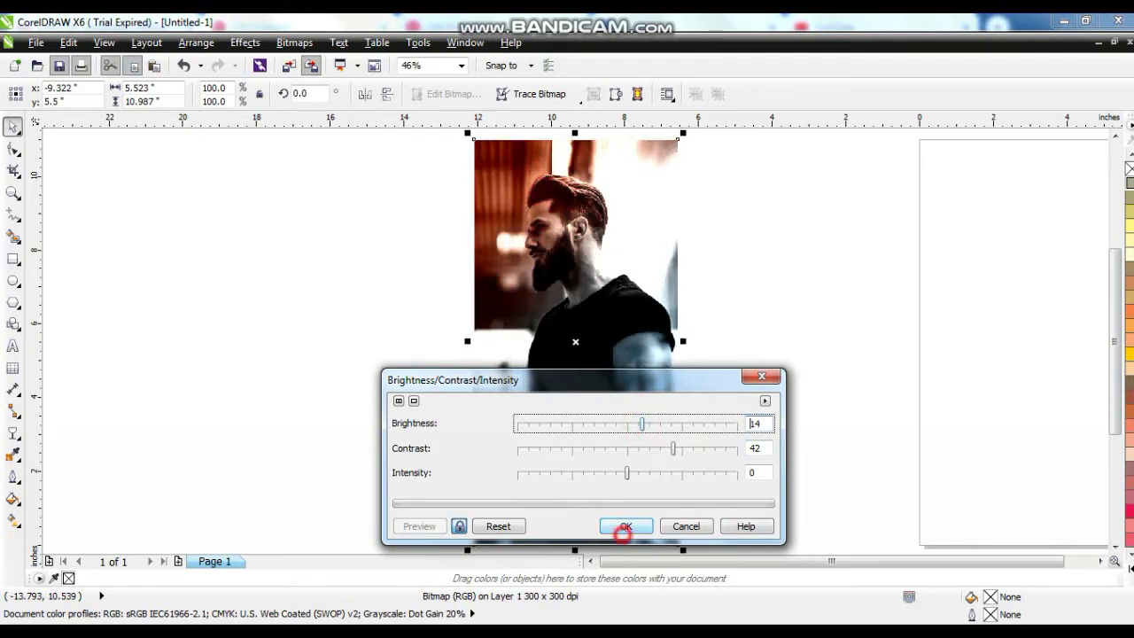
left_click(625, 529)
left_click(747, 429)
left_click(278, 342)
Step: Draw a rectangle overlapping the photo's left edge and enlarge it to about 7.73 by 11.89 inches
left_click(13, 259)
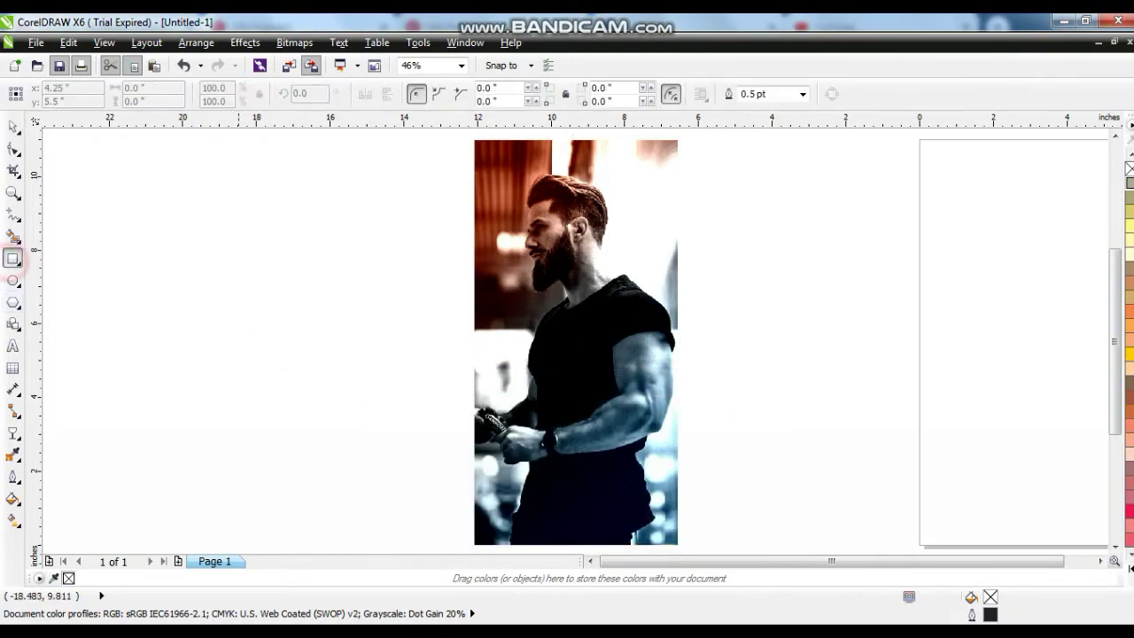
left_click_drag(233, 157, 490, 518)
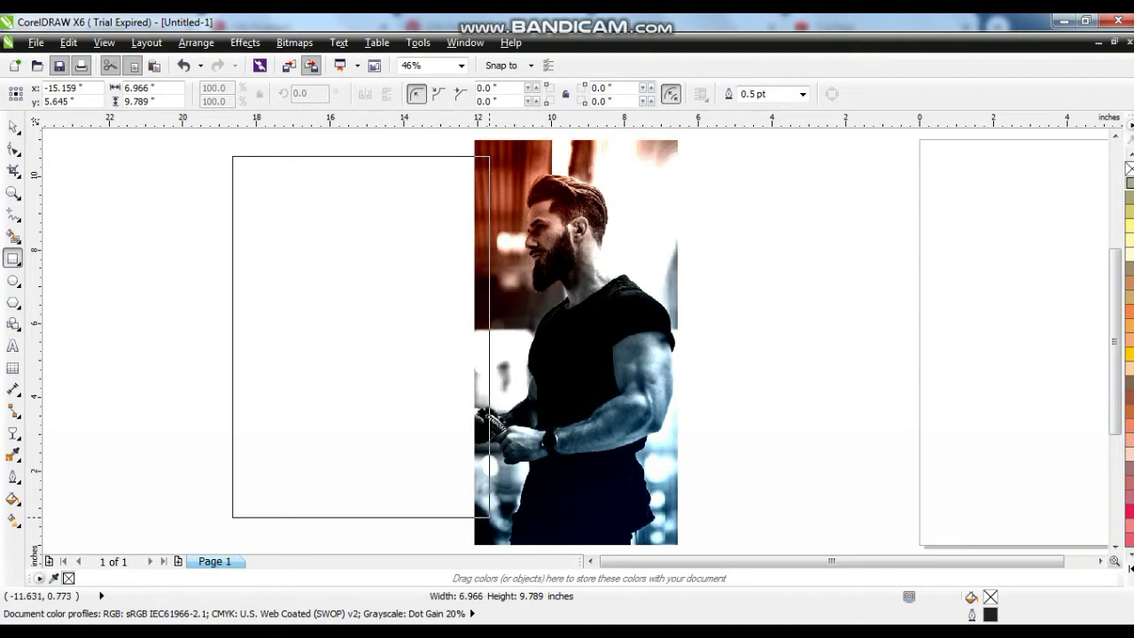
key("space")
key("F3")
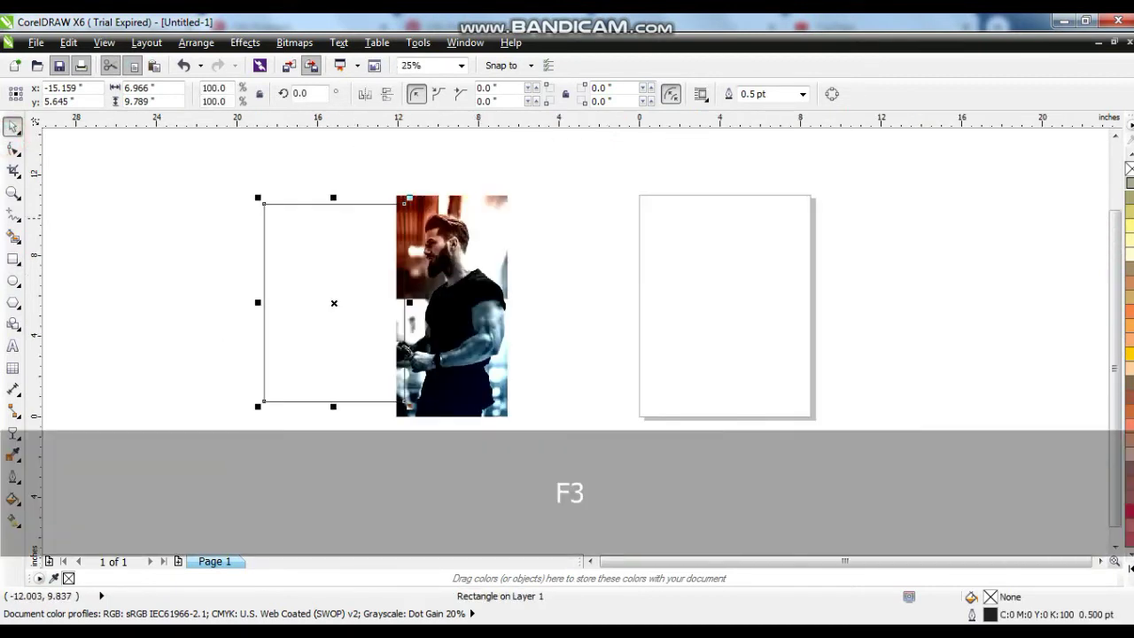
left_click(404, 202)
left_click_drag(408, 197, 416, 187)
left_click_drag(333, 187, 335, 176)
Step: Move the photo over the right part of the rectangle and enlarge it to about 6.3 by 12.5 inches so it overlaps the frame
left_click(452, 260)
left_click_drag(452, 260, 362, 246)
left_click_drag(300, 408, 287, 433)
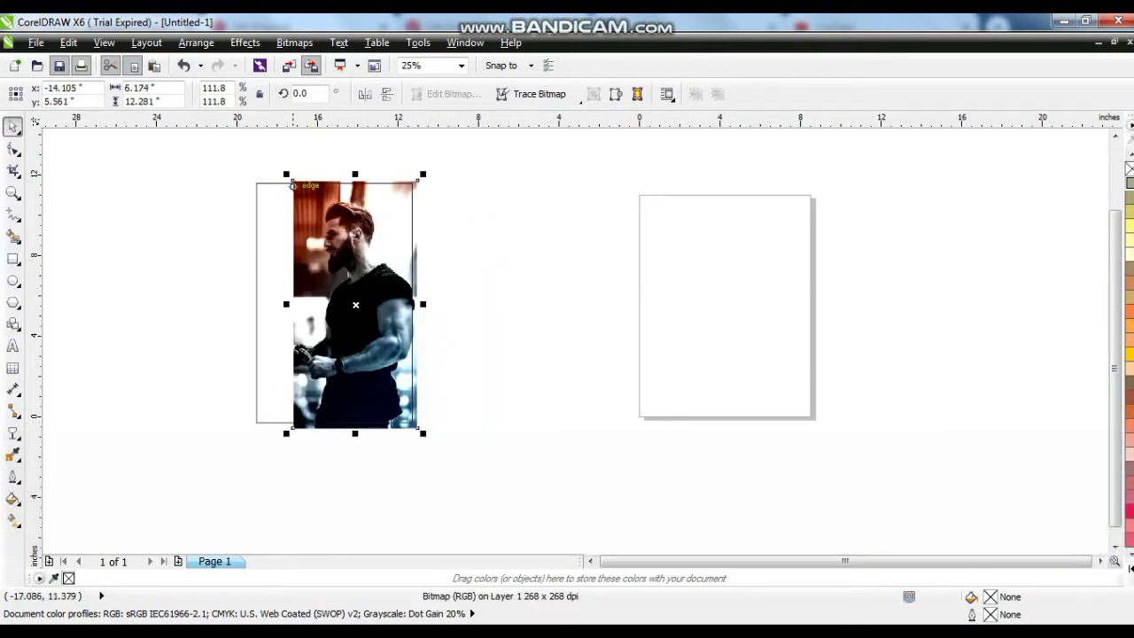
left_click_drag(290, 174, 287, 168)
left_click_drag(185, 151, 495, 484)
key("shift+F2")
key("Escape")
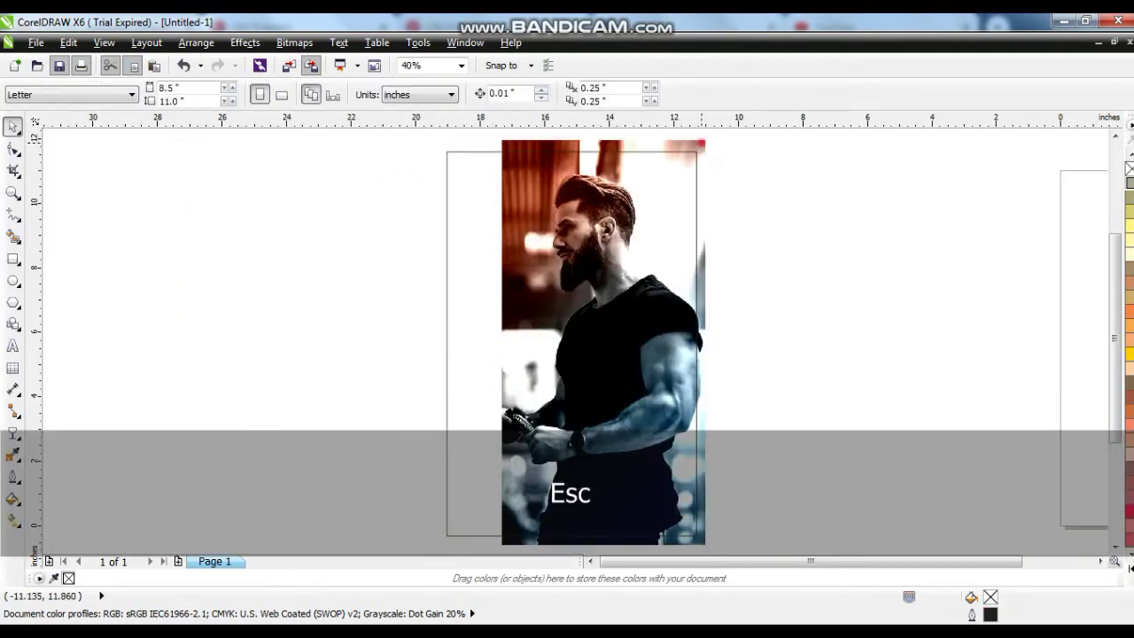
Step: Apply a short horizontal linear transparency to the photo, fading out its left edge
left_click(701, 144)
left_click(14, 431)
left_click_drag(590, 398, 511, 399)
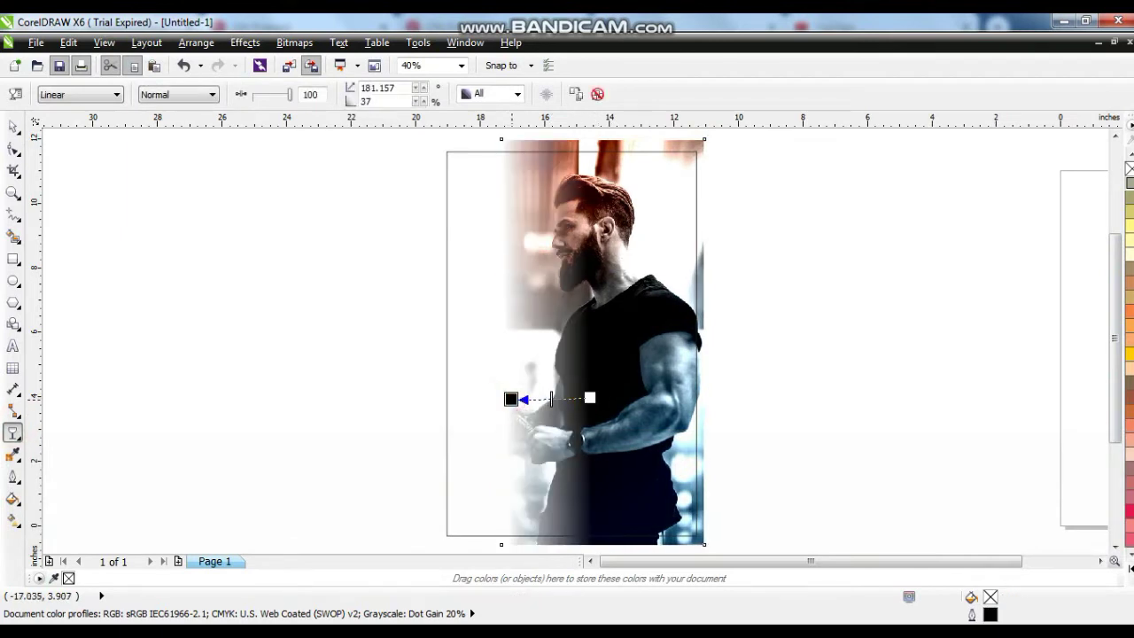
left_click_drag(590, 398, 562, 399)
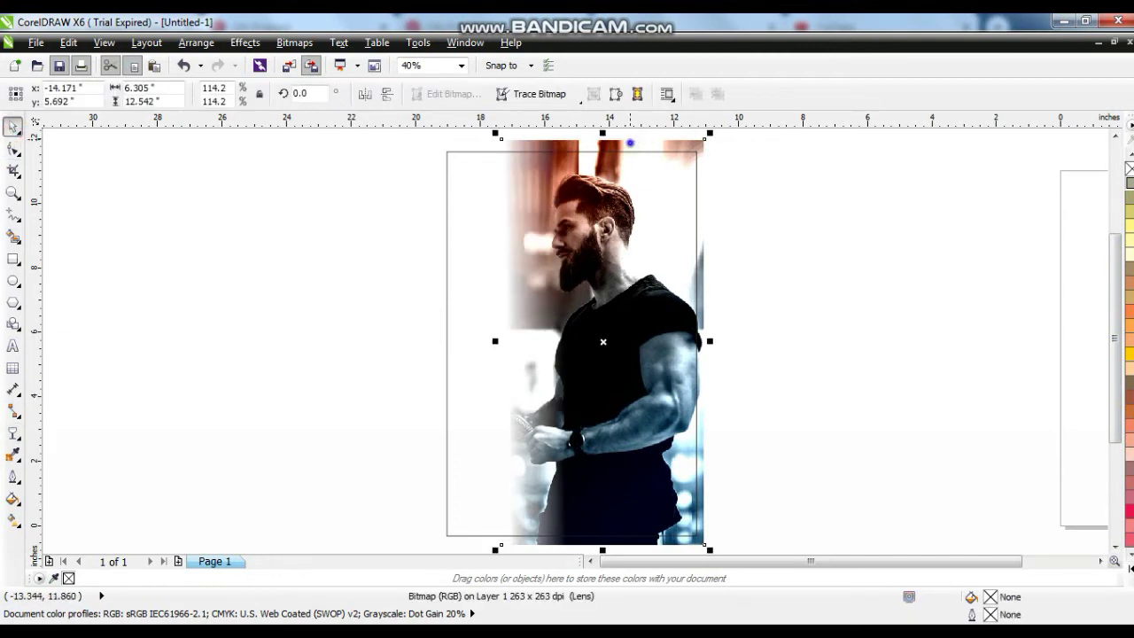
Step: PowerClip the faded photo inside the rectangle
right_click(630, 139)
left_click(692, 24)
left_click(461, 151)
Step: Fill the PowerClip rectangle with black (C100 M100 Y100 K100)
left_click(1129, 558)
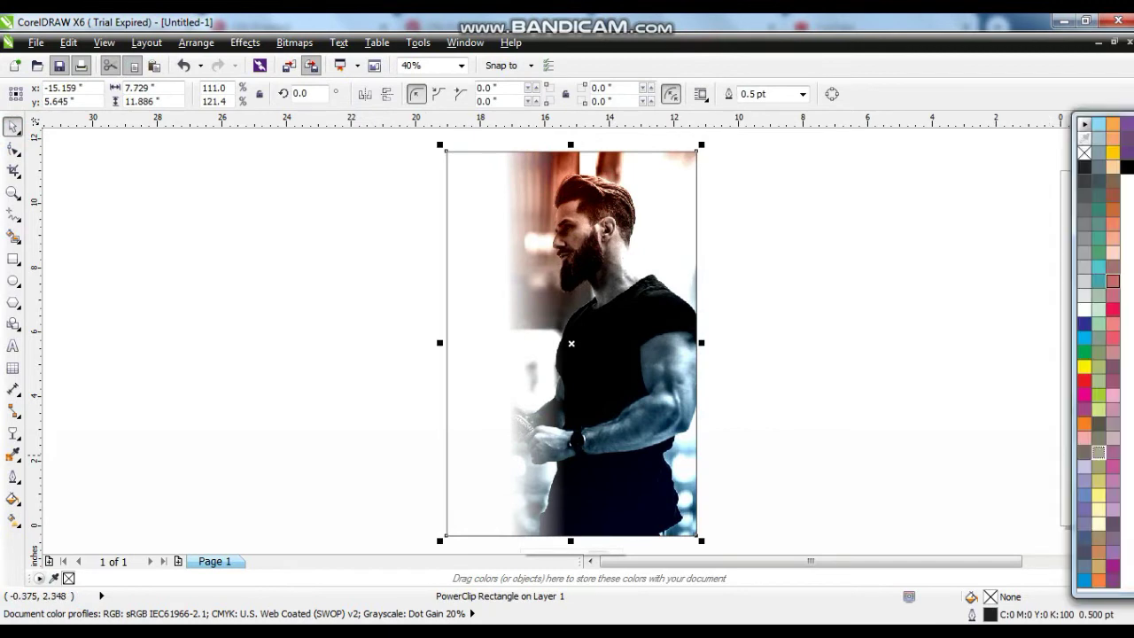
left_click(1127, 166)
left_click(879, 248)
left_click(645, 350)
key("shift+F2")
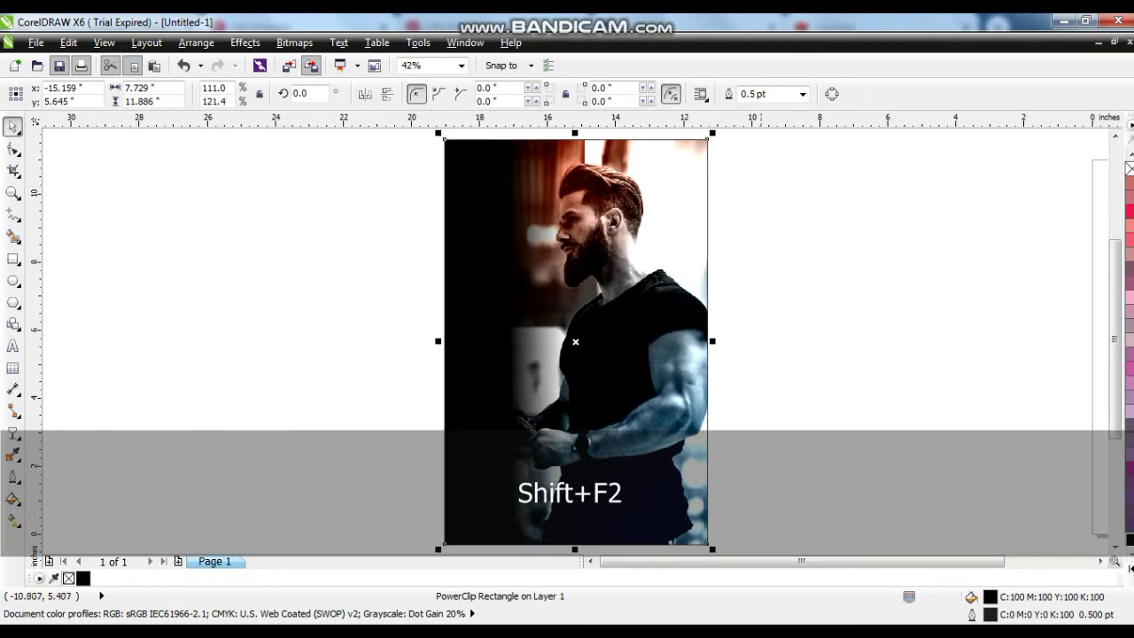
left_click(802, 359)
Step: Add the artistic text "FASHION" in the empty space to the left of the poster
left_click(13, 346)
left_click(132, 363)
key("Caps_Lock")
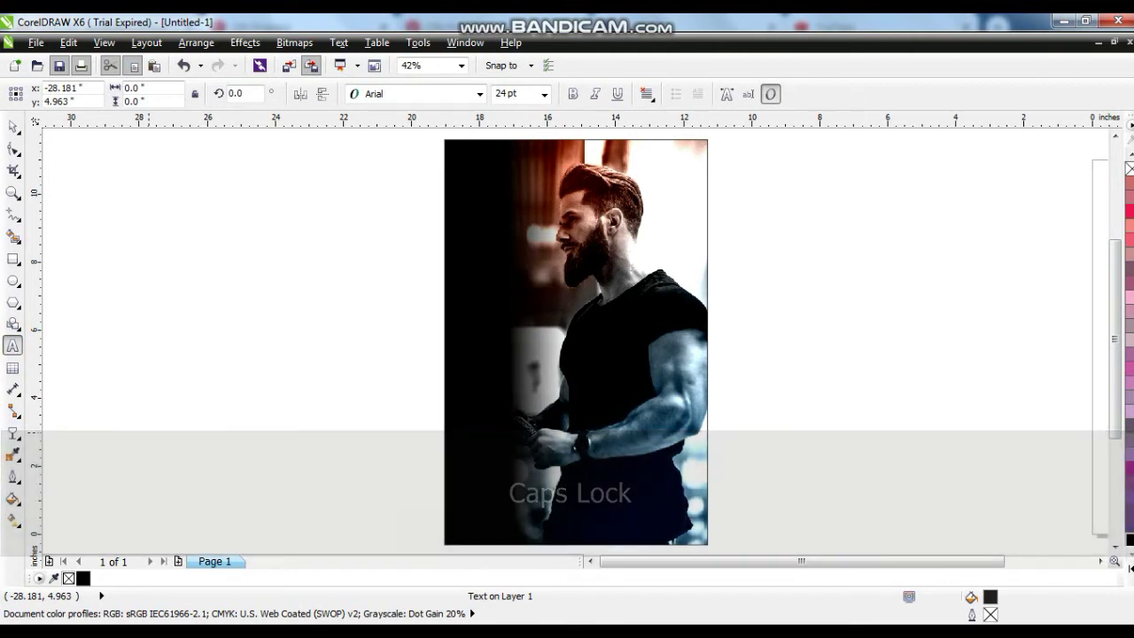
type("P")
key("BackSpace")
type("FASHION")
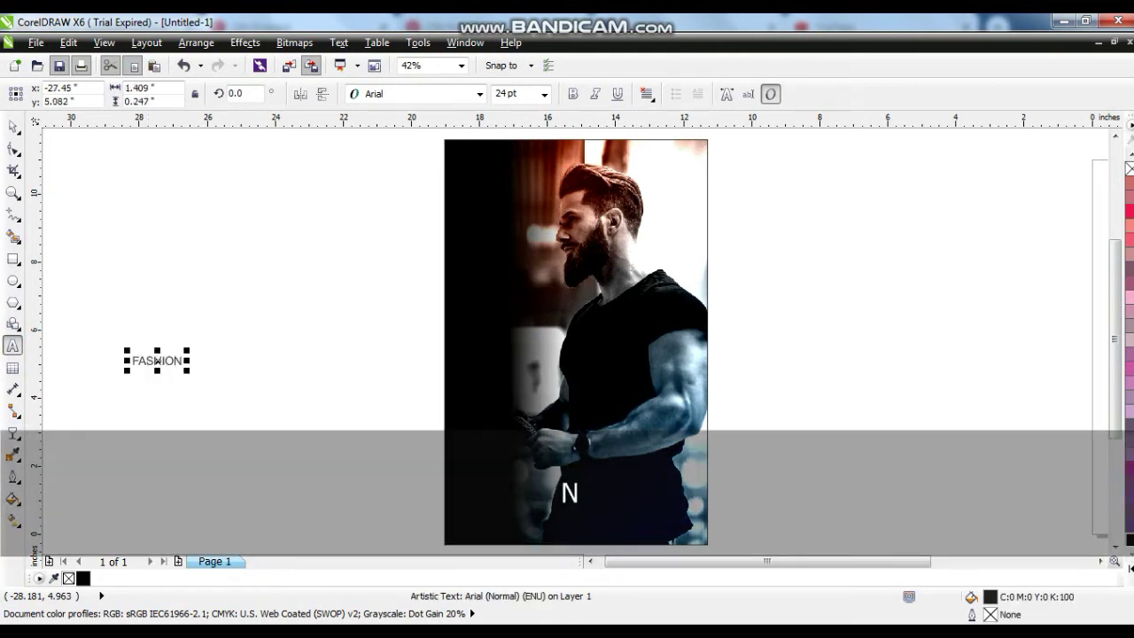
left_click(14, 126)
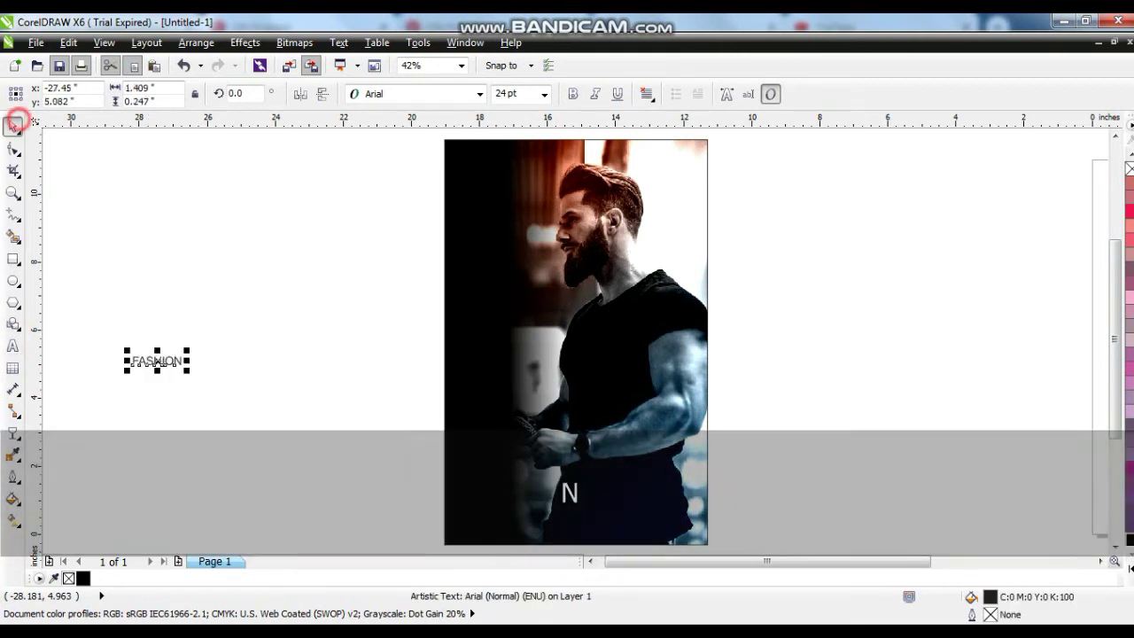
Step: Set the FASHION text in Austere and place it on the poster's black strip, rotated 90° and enlarged to about 122 pt
left_click(479, 94)
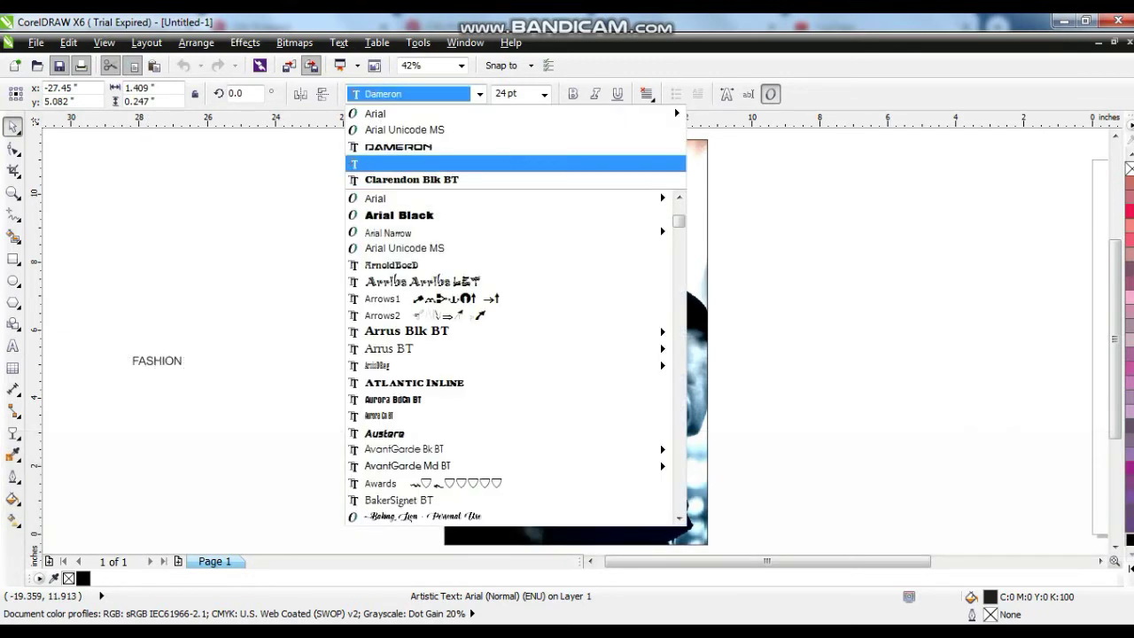
scroll(509, 316, "down", 5)
scroll(425, 248, "up", 1)
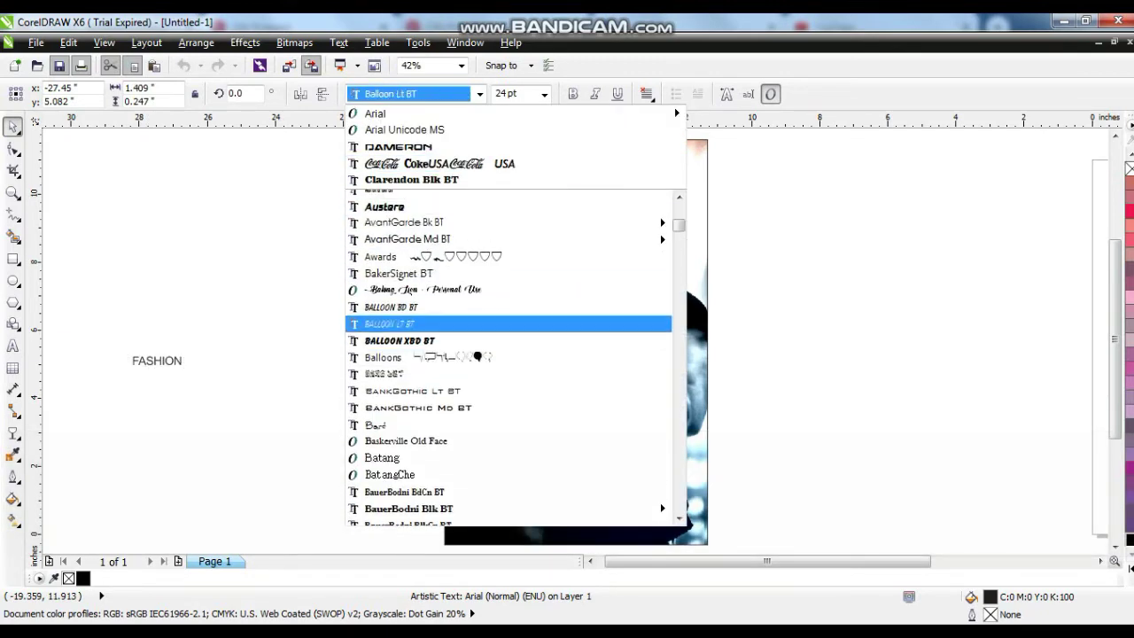
left_click(417, 223)
left_click_drag(192, 371, 497, 216)
left_click(371, 379)
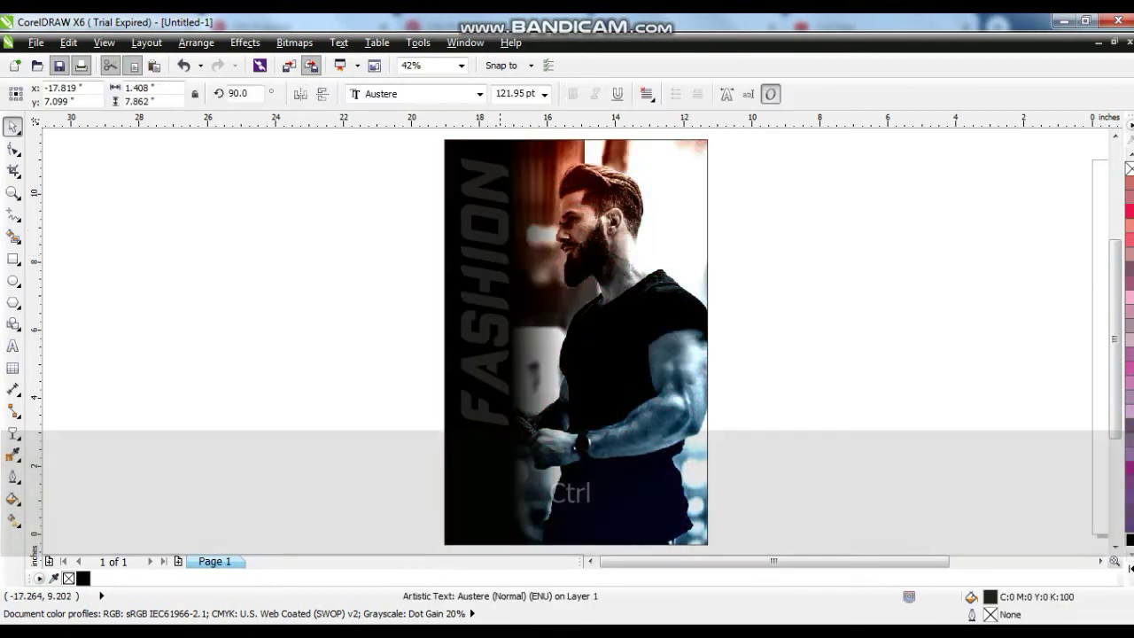
Step: Fill the vertical FASHION text with yellow
left_click(1129, 569)
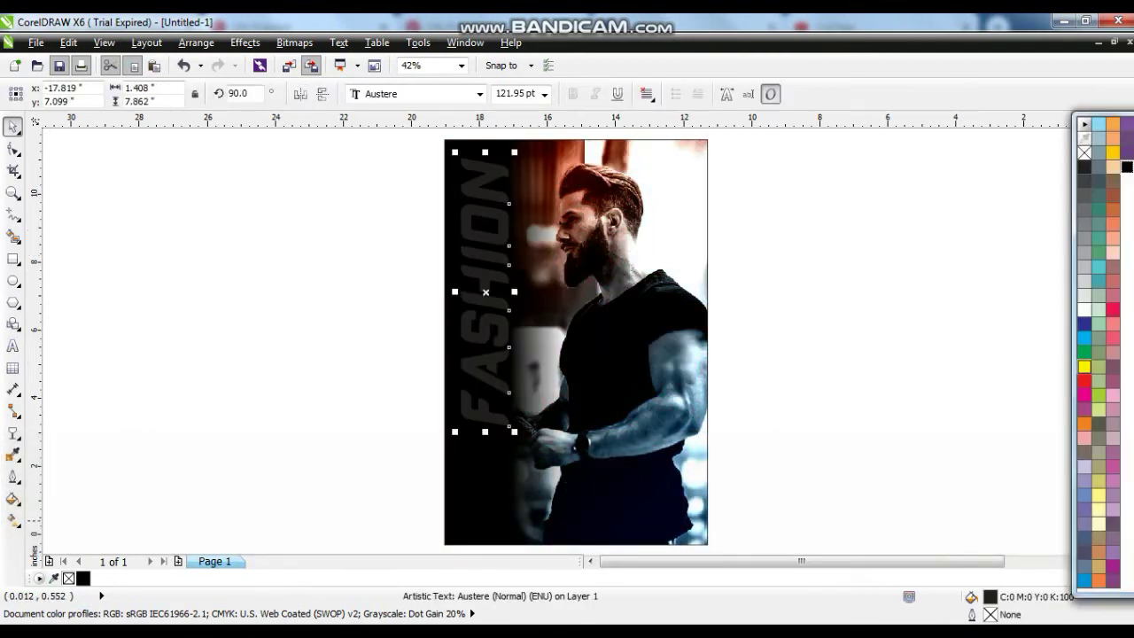
left_click(1082, 368)
left_click(645, 393)
key("shift+F2")
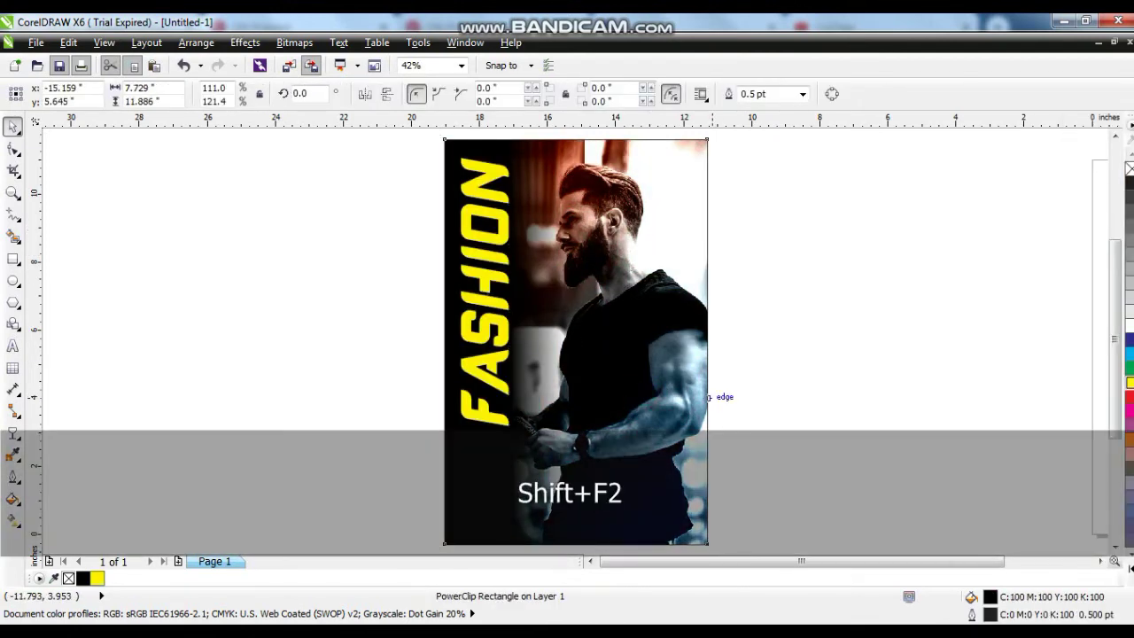
key("Escape")
Step: Reduce the FASHION text to about 107 pt and fill it with red (C0 M100 Y100 K0)
left_click(494, 302)
left_click_drag(517, 431, 510, 423)
left_click(1130, 568)
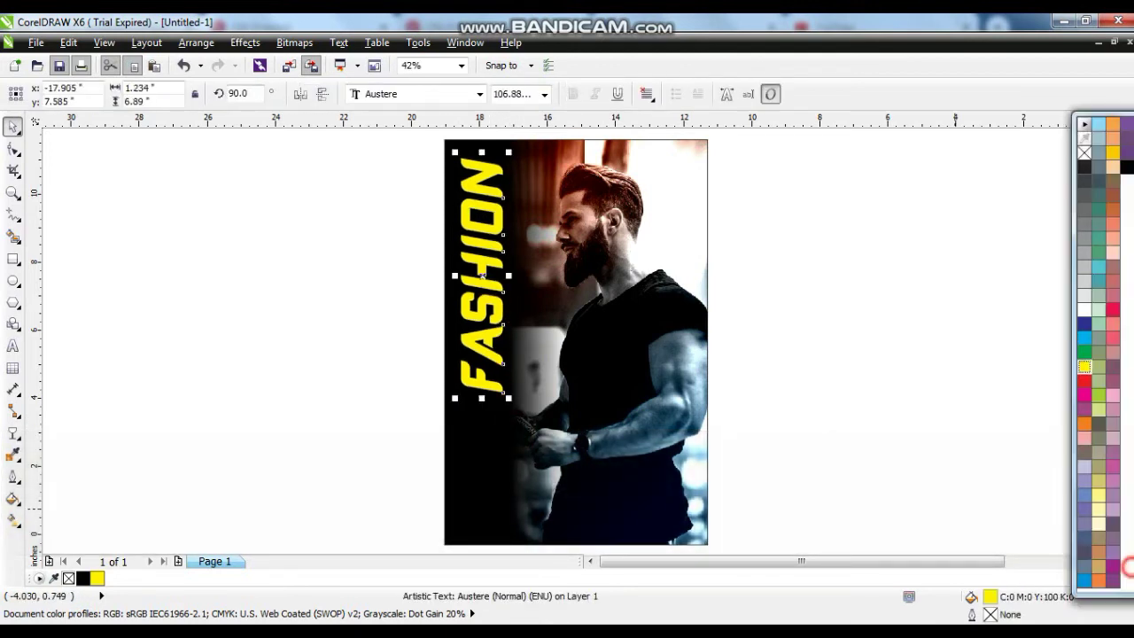
left_click(1085, 381)
left_click(890, 375)
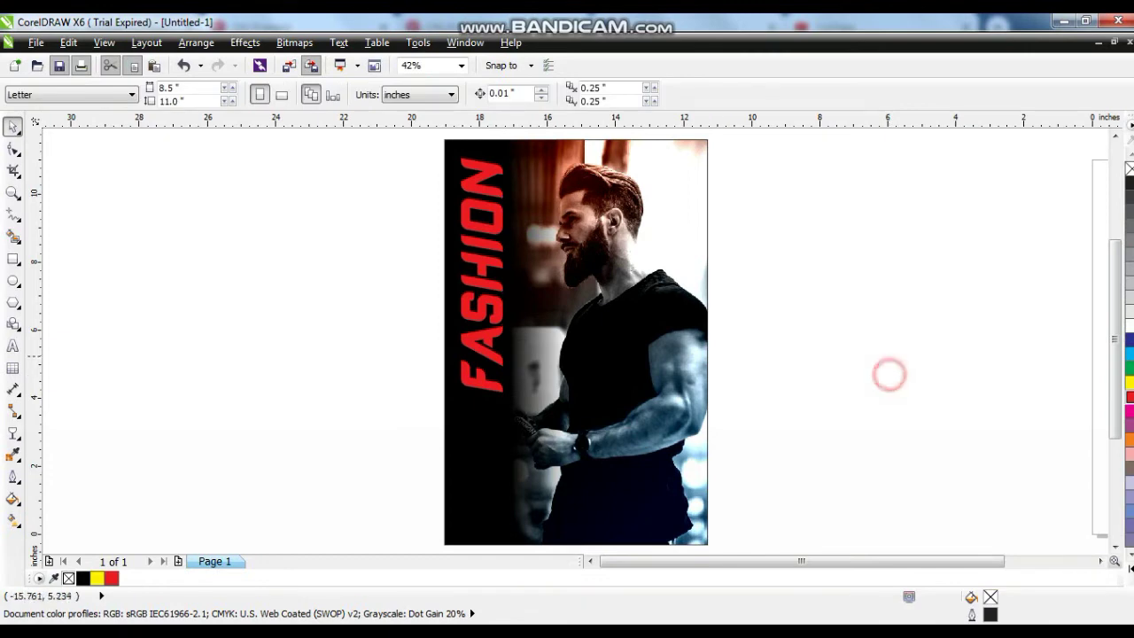
Step: Make a smaller copy of FASHION, about 34 pt, beside its upper right end and change its wording to "WEEK"
left_click(490, 353)
left_click_drag(457, 399, 515, 203)
right_click(489, 239)
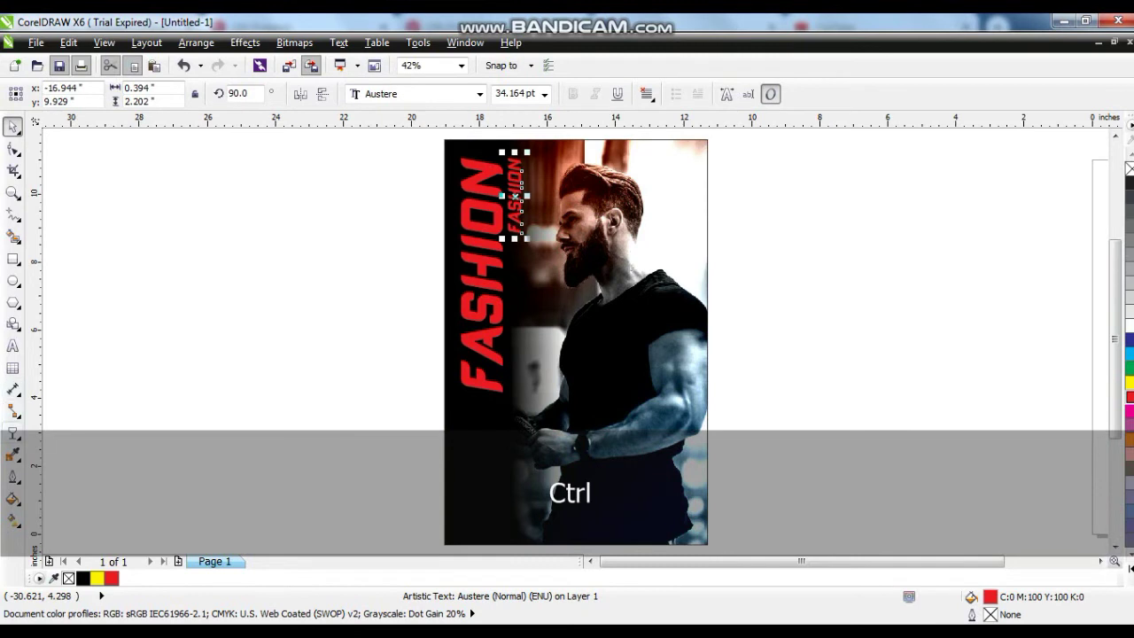
key("F8")
key("shift+Home")
type("WE")
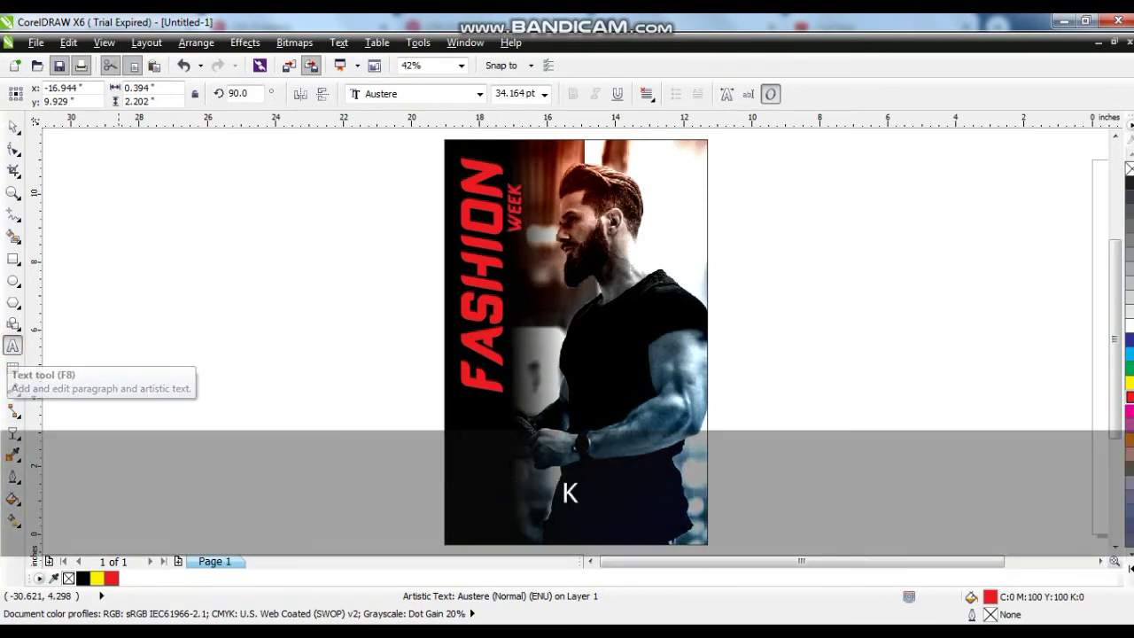
left_click(13, 127)
Step: Fill the WEEK text with white and enlarge it beside the upper end of FASHION
left_click(1128, 325)
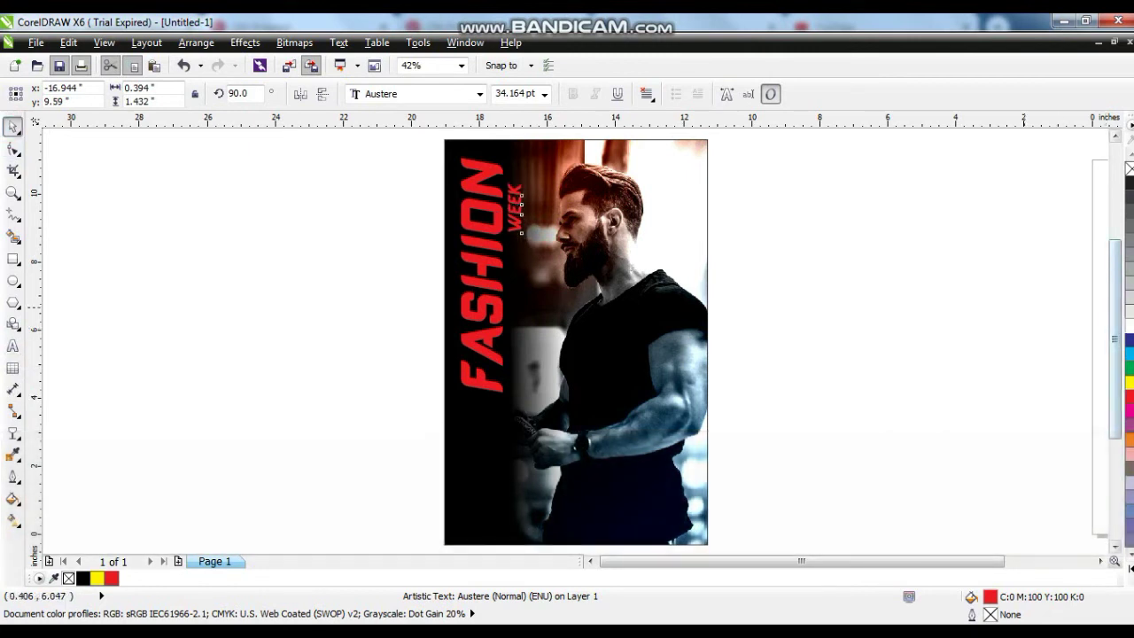
left_click_drag(528, 176, 542, 156)
left_click(346, 256)
Step: Try adding a copy of FASHION reworded as "IT'S" at the lower end of the black strip
left_click_drag(479, 382, 478, 523)
right_click(478, 523)
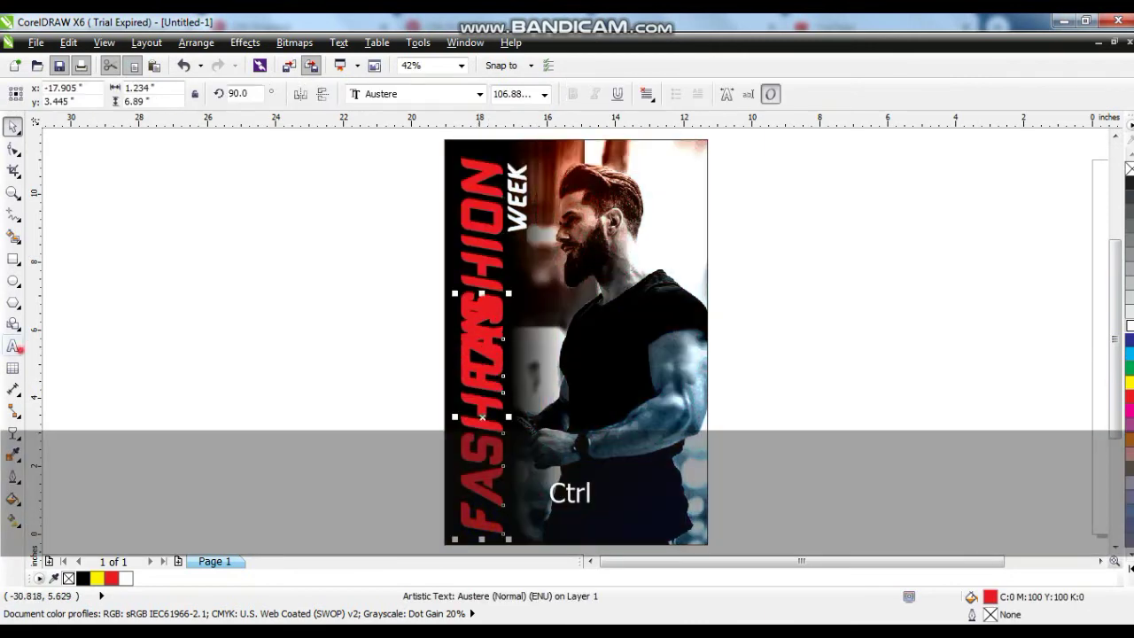
left_click(13, 345)
key("shift+Home")
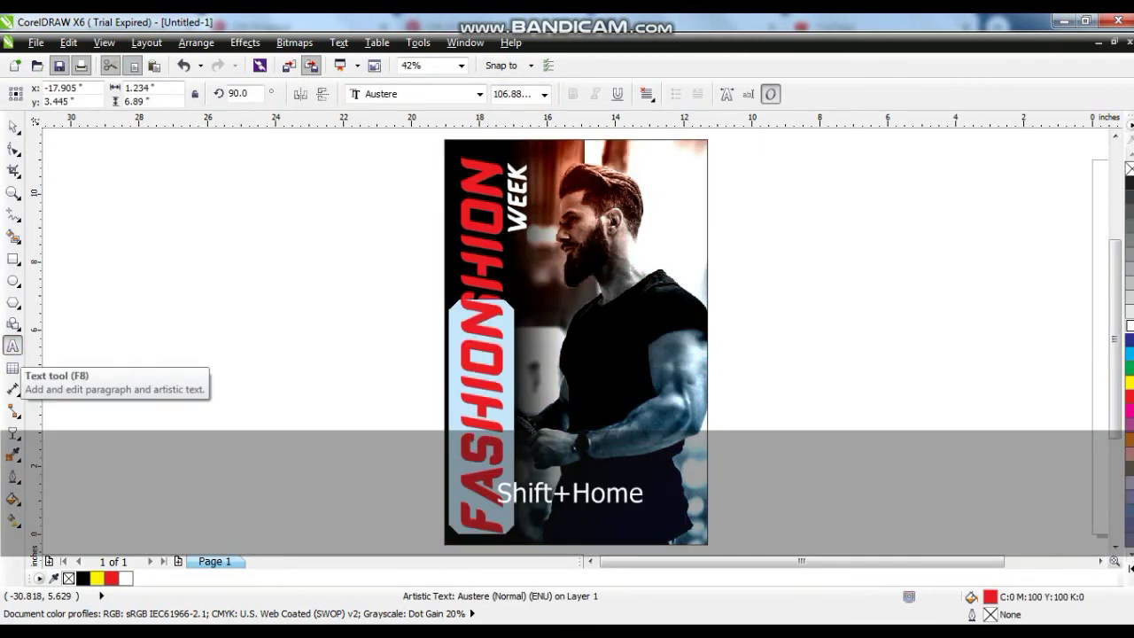
type("T ")
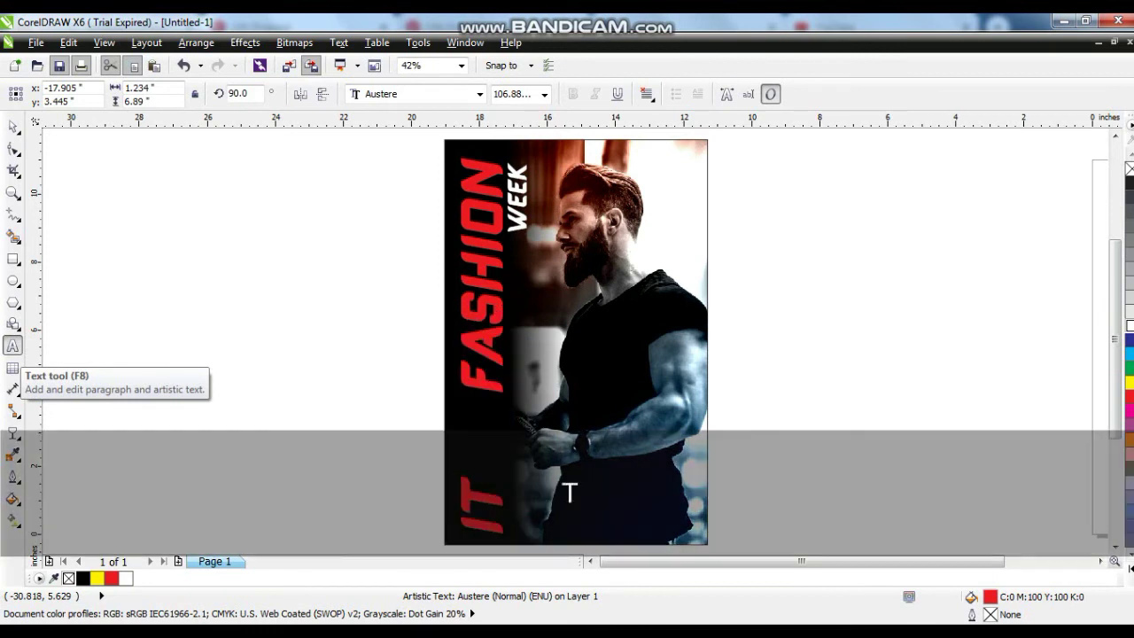
type("'S")
left_click(10, 125)
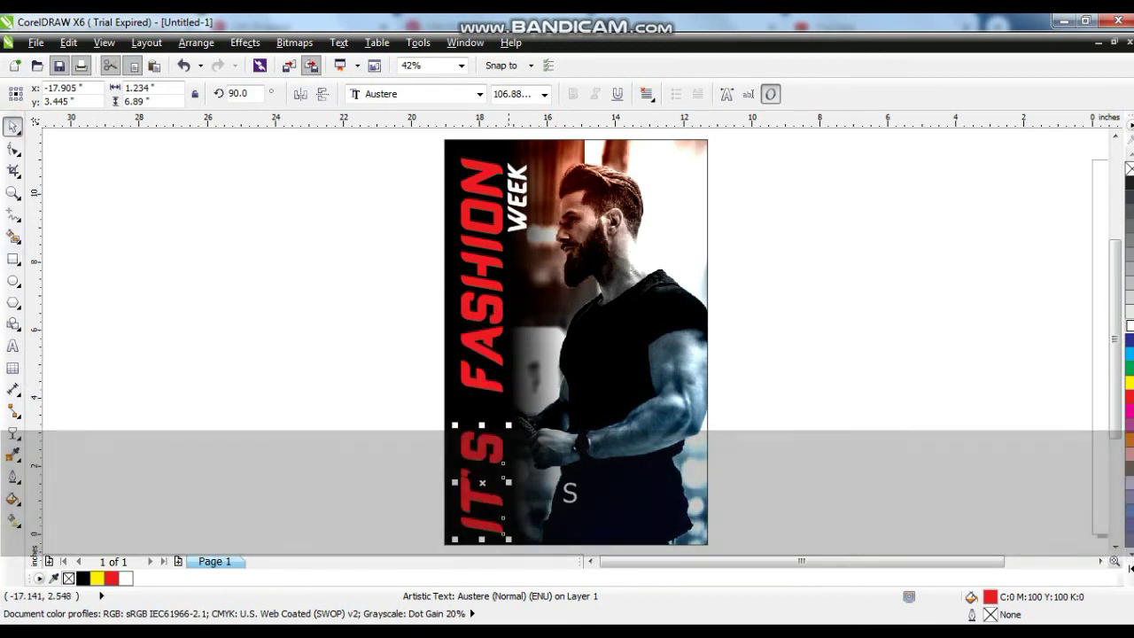
left_click_drag(509, 425, 471, 407)
key("Delete")
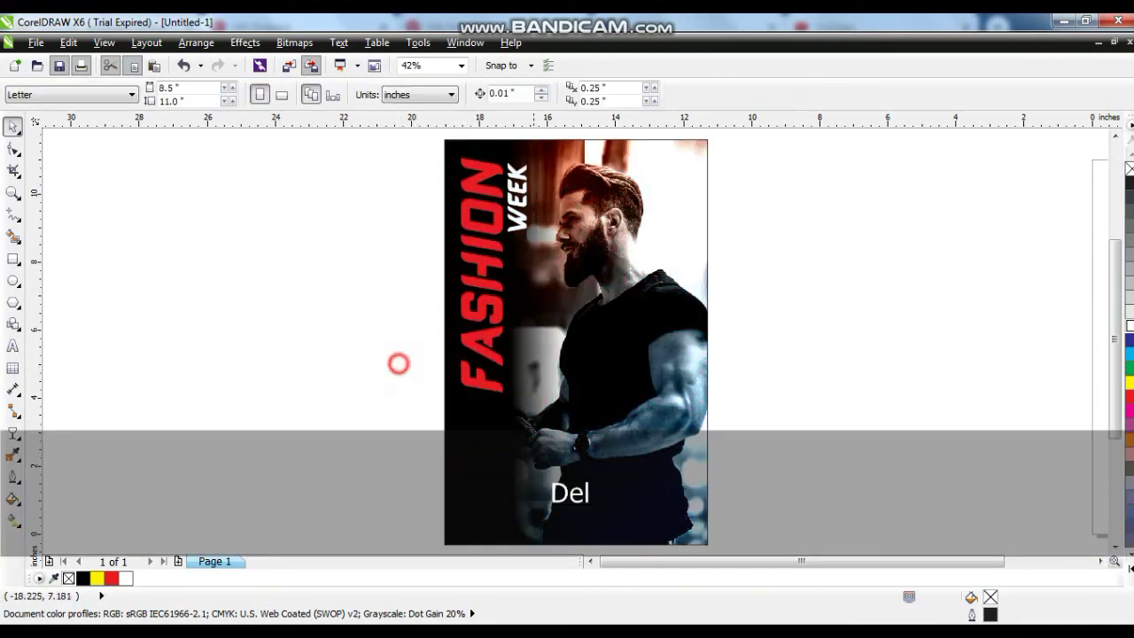
Step: Move the FASHION and WEEK texts together straight down to about the middle of the black strip's height
left_click(496, 292)
left_click(518, 227, "shift")
left_click_drag(519, 223, 388, 350)
left_click(388, 351)
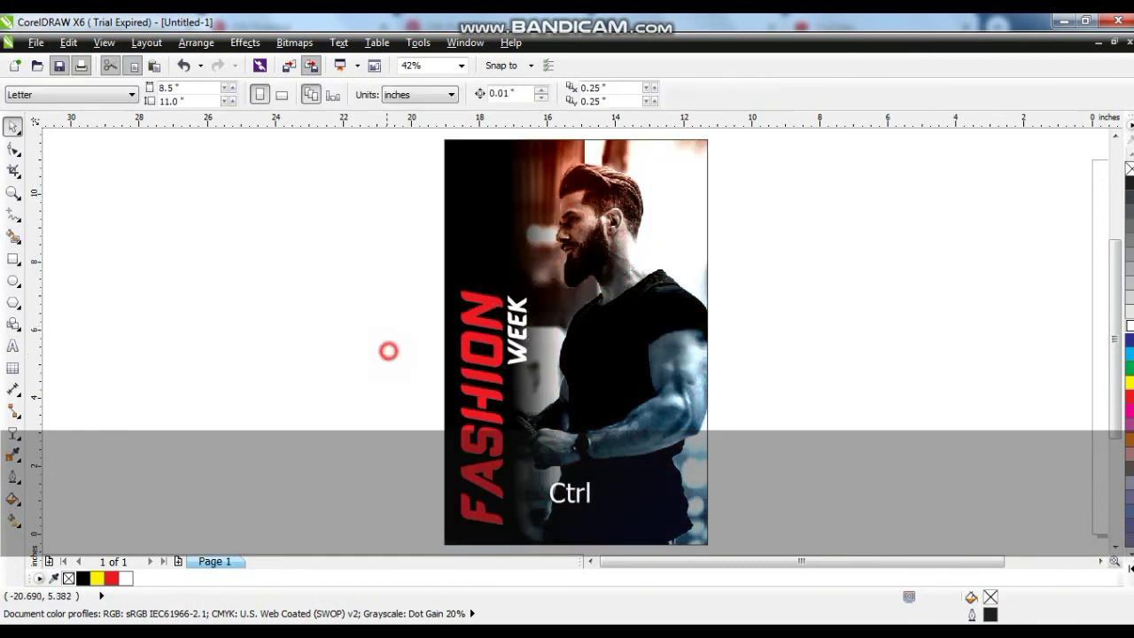
left_click(500, 305)
left_click(521, 303, "shift")
left_click_drag(521, 302, 518, 245)
left_click(647, 316)
left_click(833, 347)
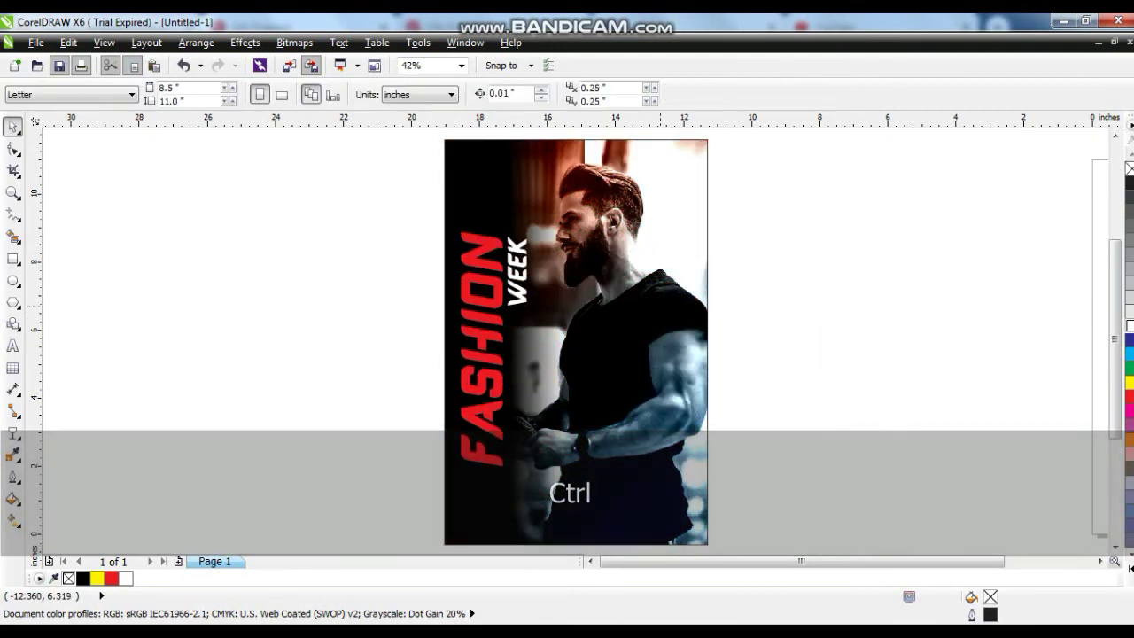
Step: Remove the outline from the poster's PowerClip rectangle and preview the poster full screen
left_click(658, 302)
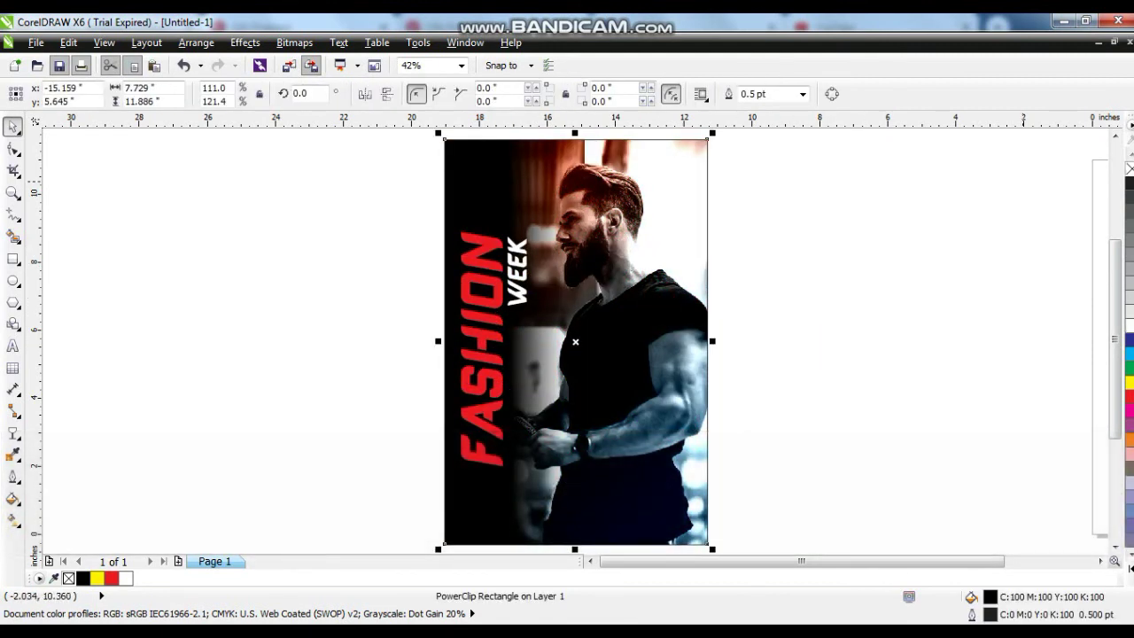
right_click(1130, 169)
key("shift+F2")
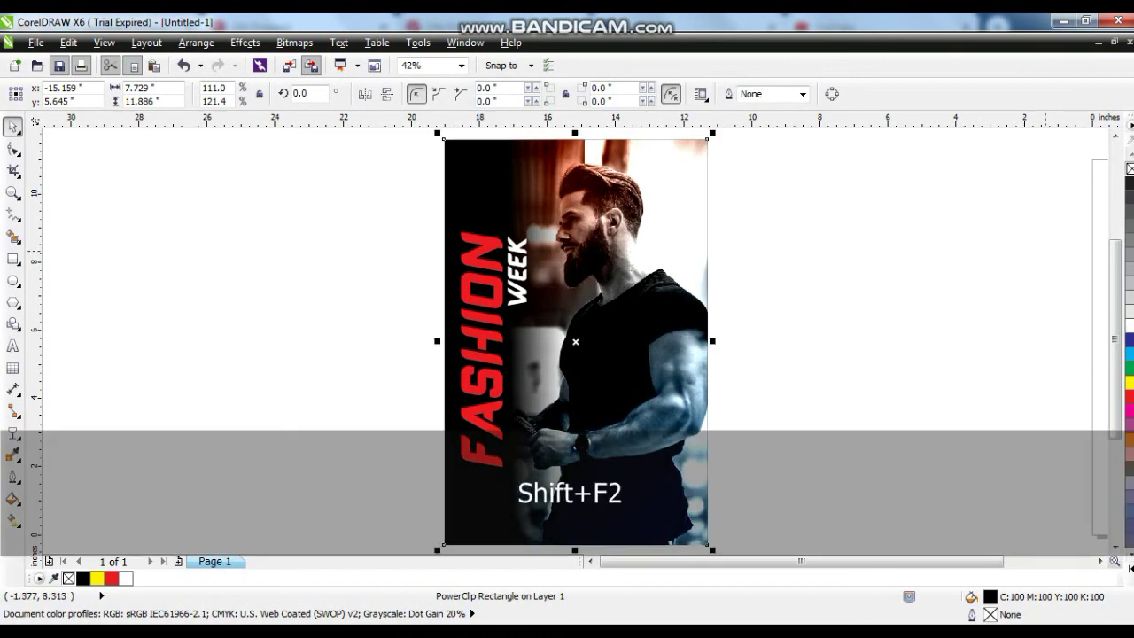
key("F9")
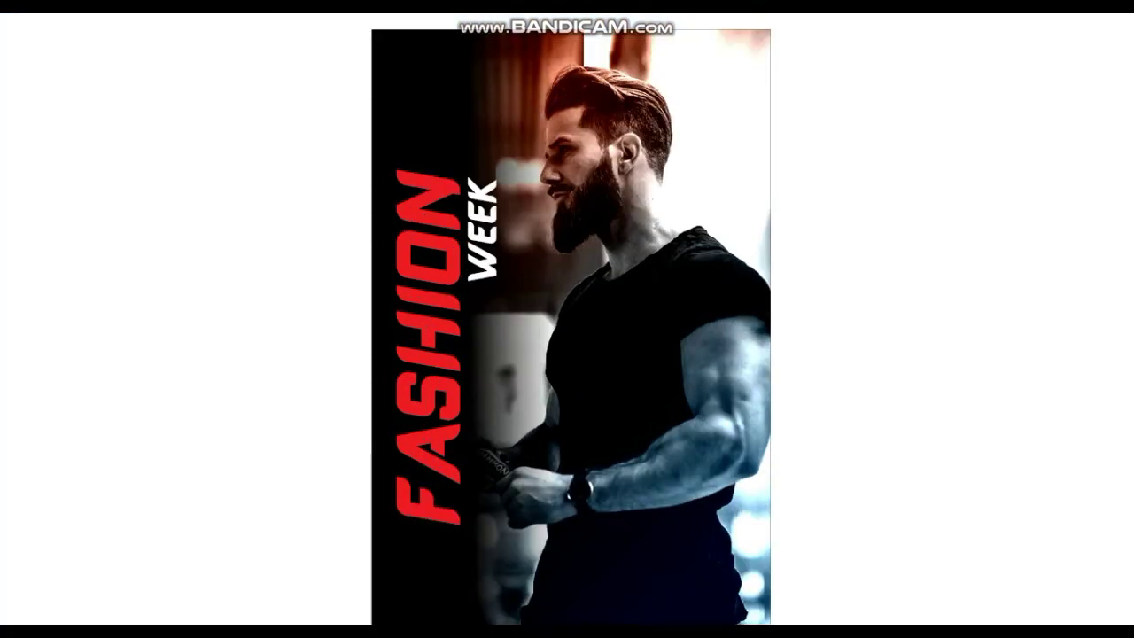
left_click(888, 334)
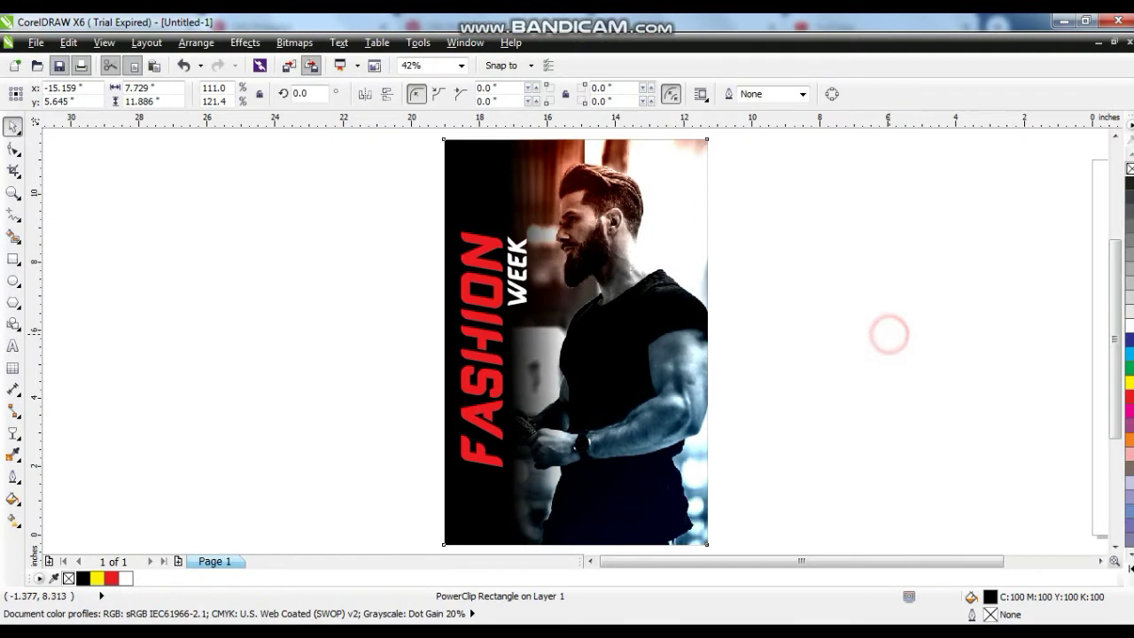
Step: Paste the original colour photo and place it just to the right of the finished poster
key("ctrl+v")
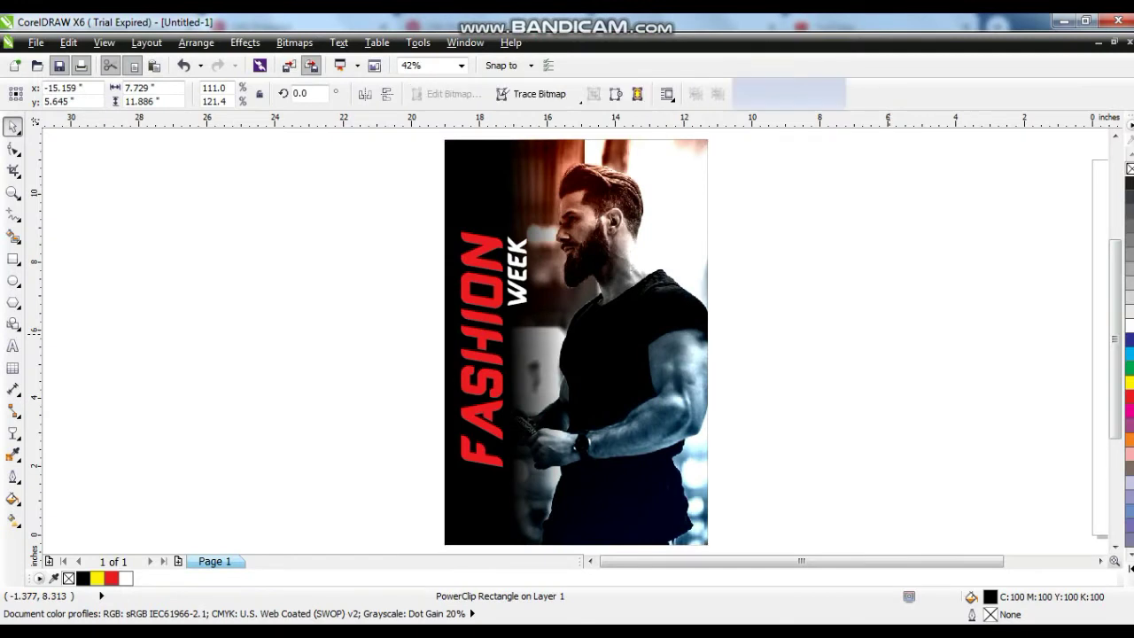
scroll(888, 334, "down", 2)
left_click_drag(1043, 339, 866, 338)
left_click(965, 387)
left_click(948, 449)
Step: Preview the poster and the original photo side by side in full screen
key("ctrl+a")
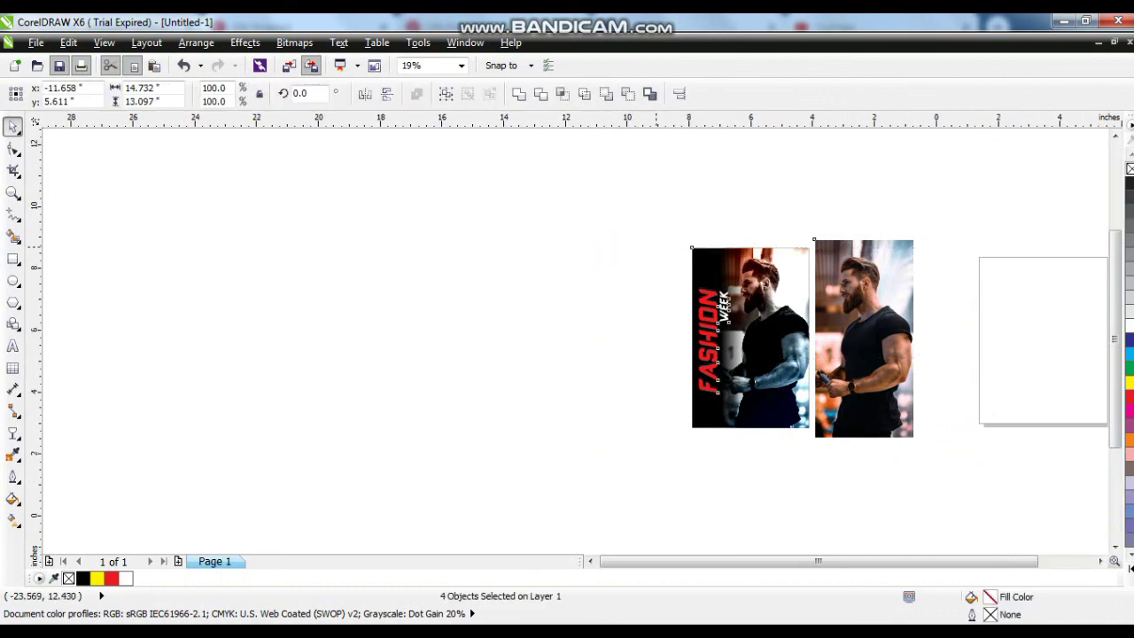
key("shift+F2")
key("F9")
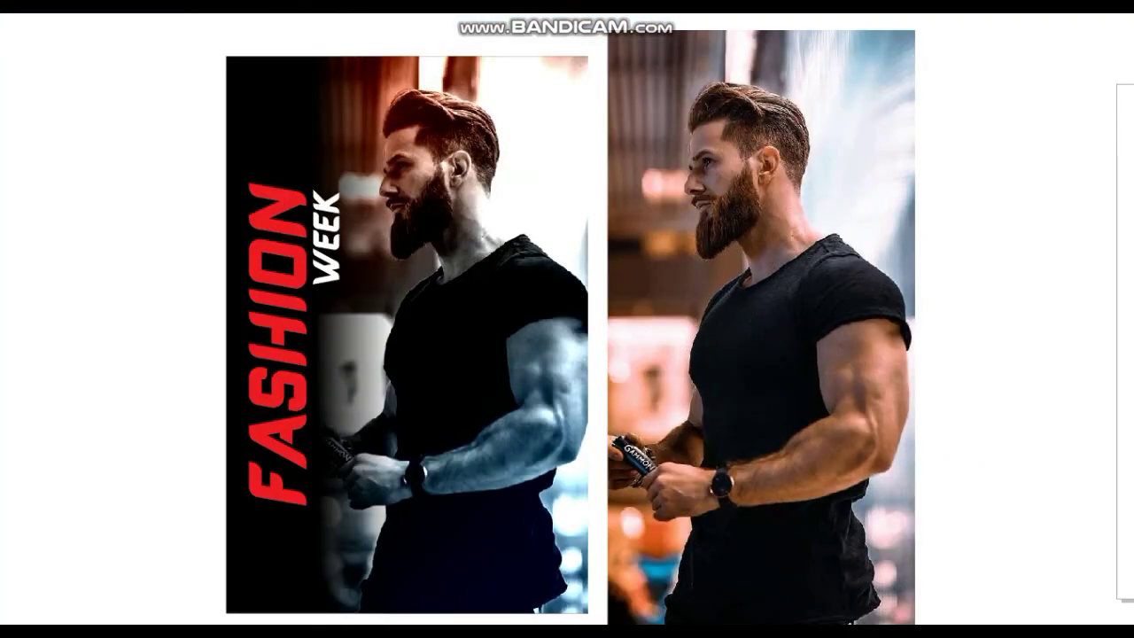